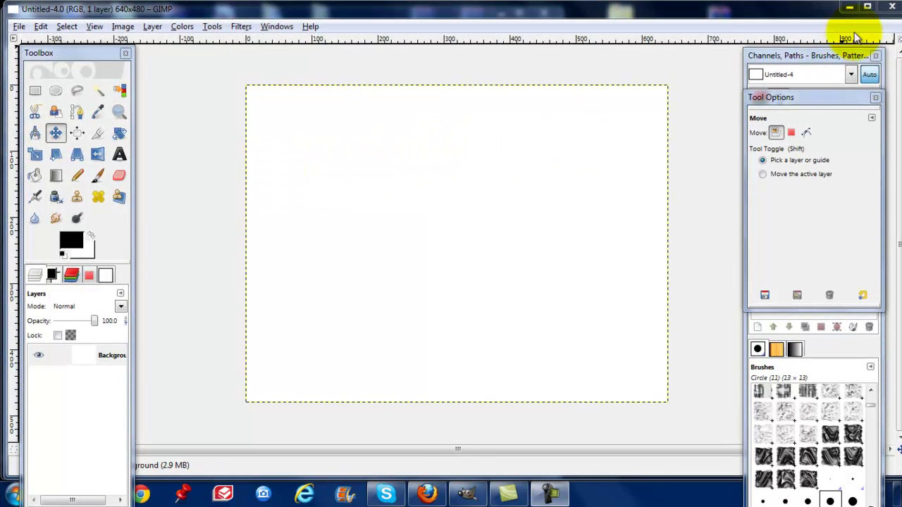
# Step: Close the Untitled-4 image so GIMP has no image open
pyautogui.click(892, 7)
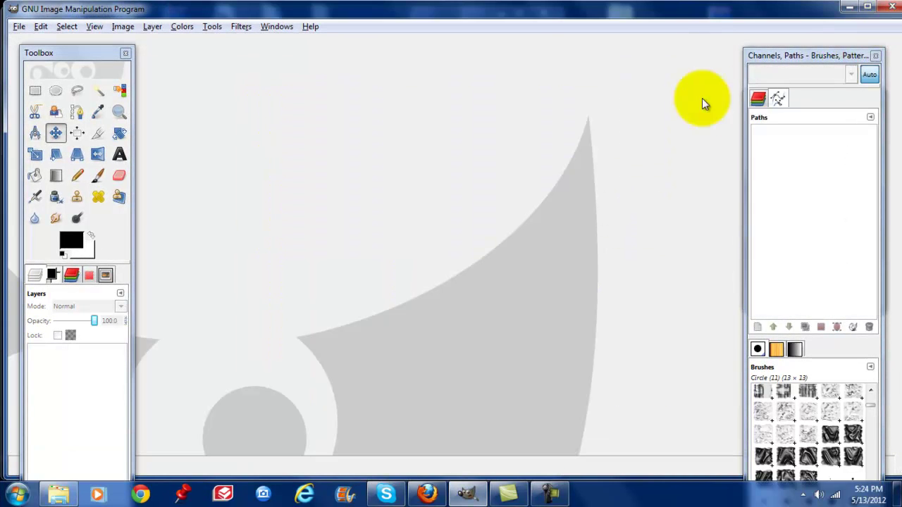
# Step: Create a new image from the 640x480 template, keeping units in pixels
pyautogui.click(19, 30)
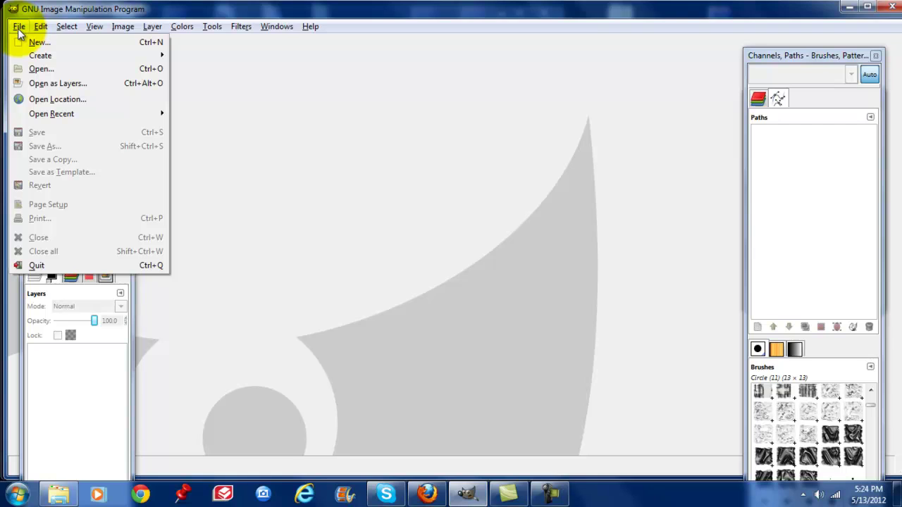
pyautogui.click(42, 43)
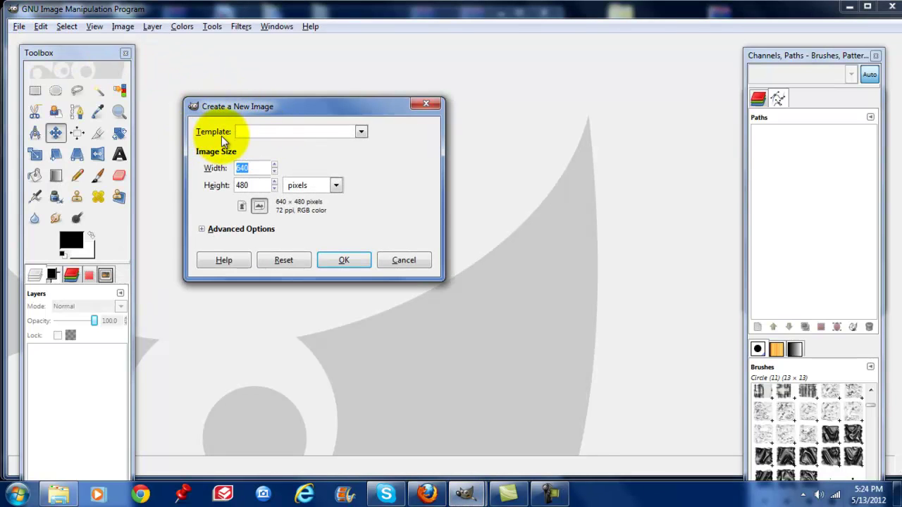
pyautogui.click(360, 131)
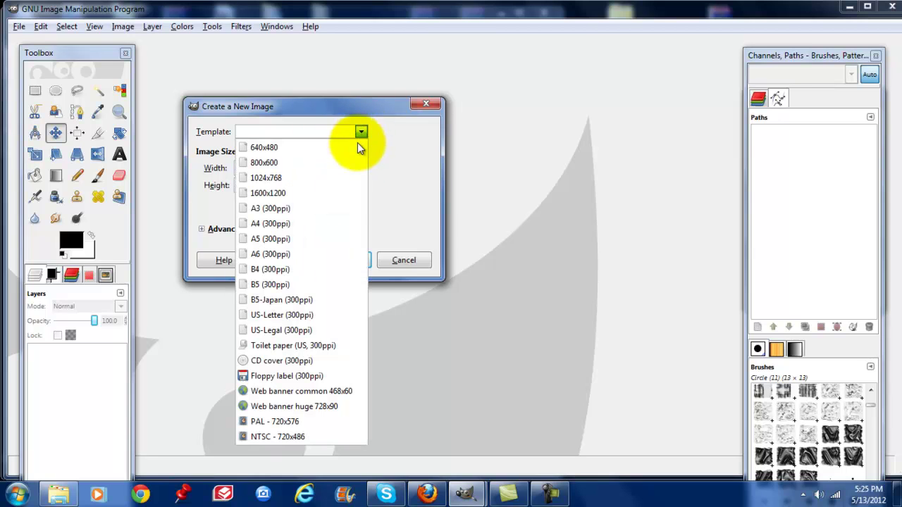
pyautogui.click(365, 130)
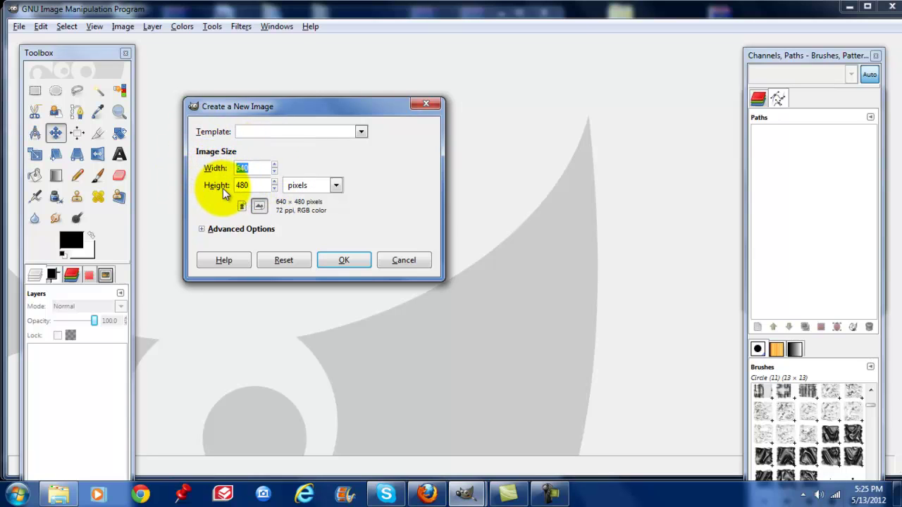
pyautogui.click(337, 184)
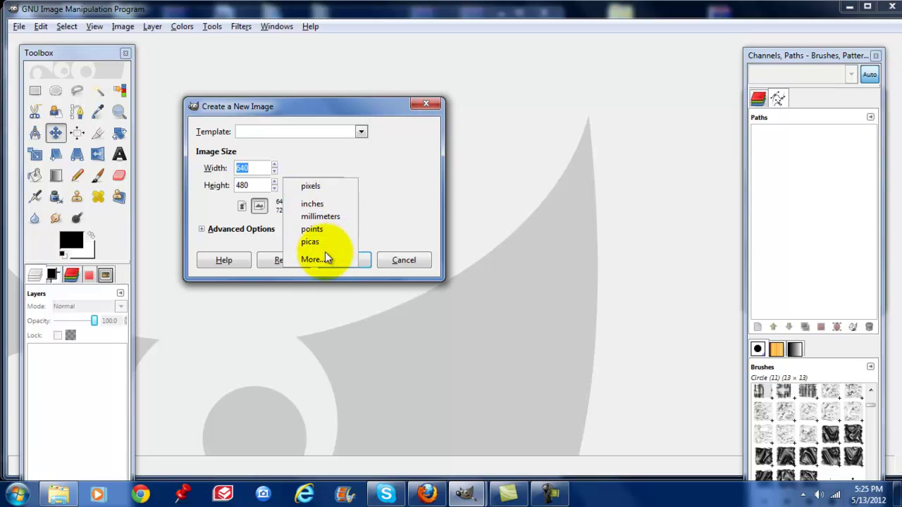
pyautogui.click(368, 186)
pyautogui.click(361, 133)
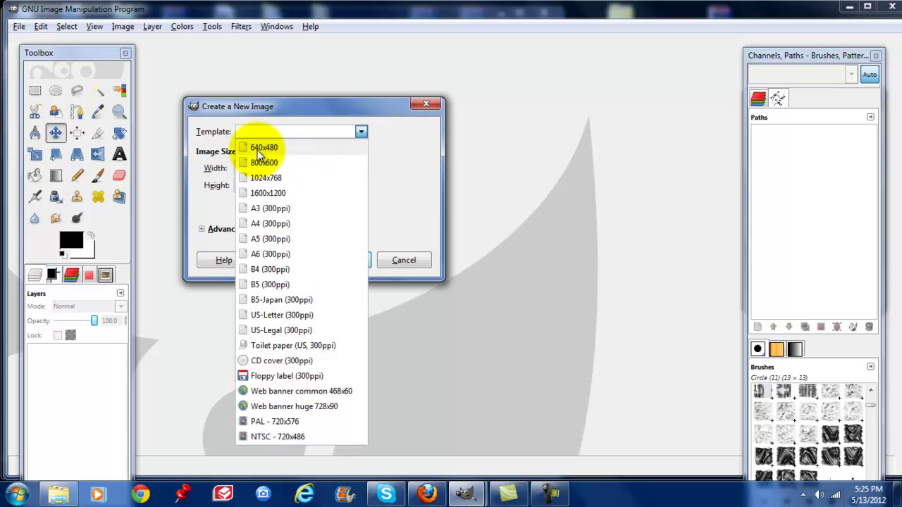
pyautogui.click(313, 150)
pyautogui.click(342, 261)
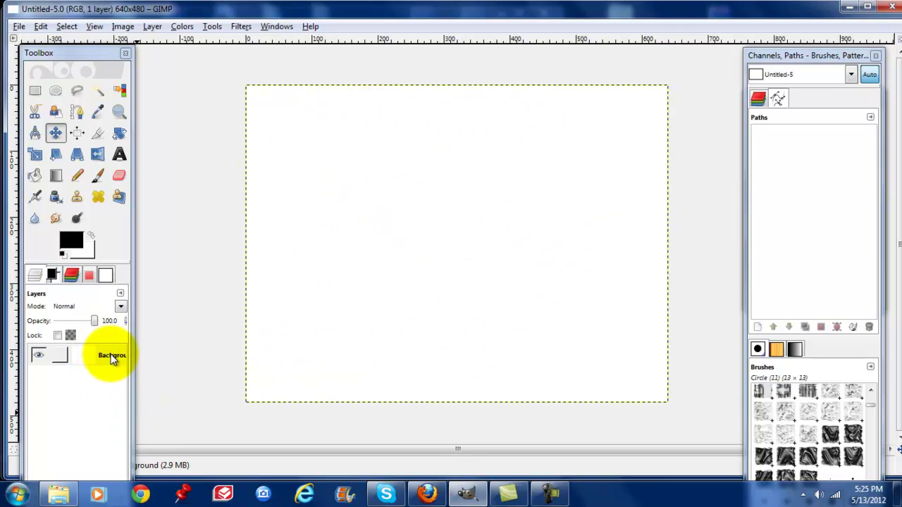
# Step: Add a new transparent layer named 'sample' above the Background
pyautogui.moveTo(70, 55); pyautogui.dragTo(70, 45)
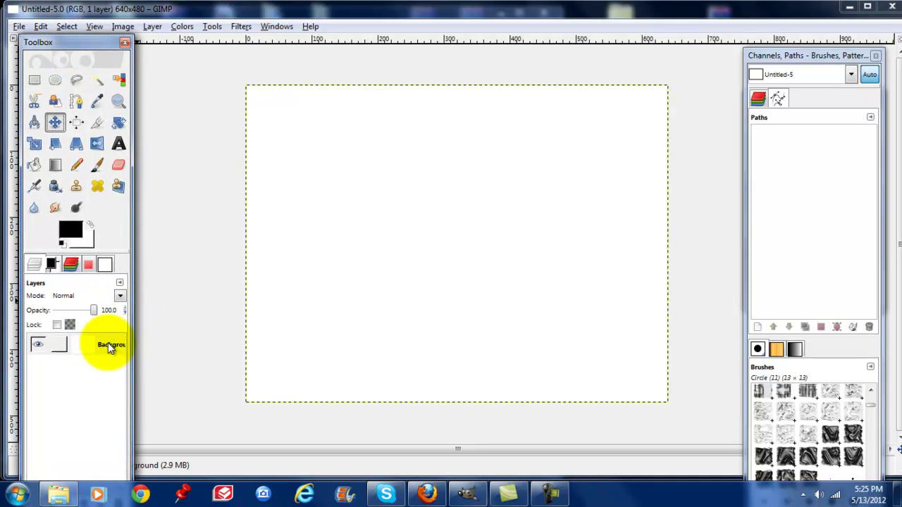
pyautogui.moveTo(100, 40); pyautogui.dragTo(100, 52)
pyautogui.click(154, 27)
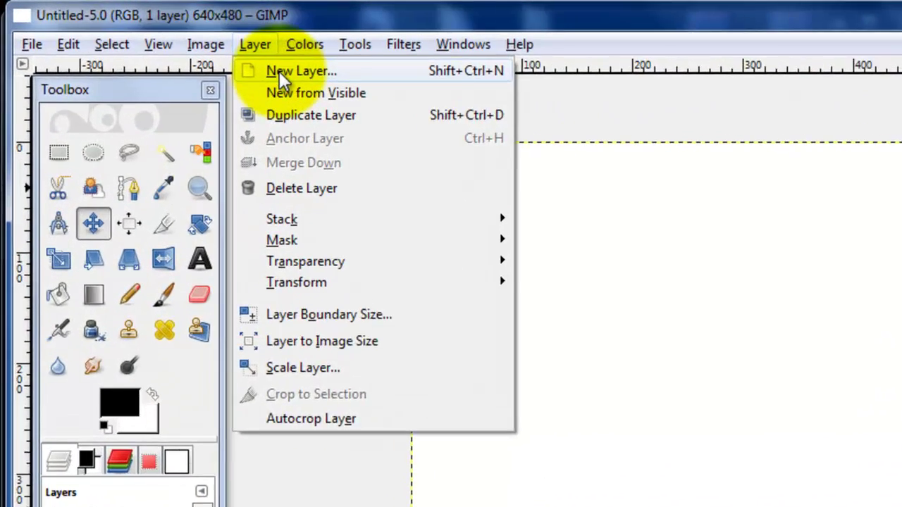
pyautogui.click(167, 42)
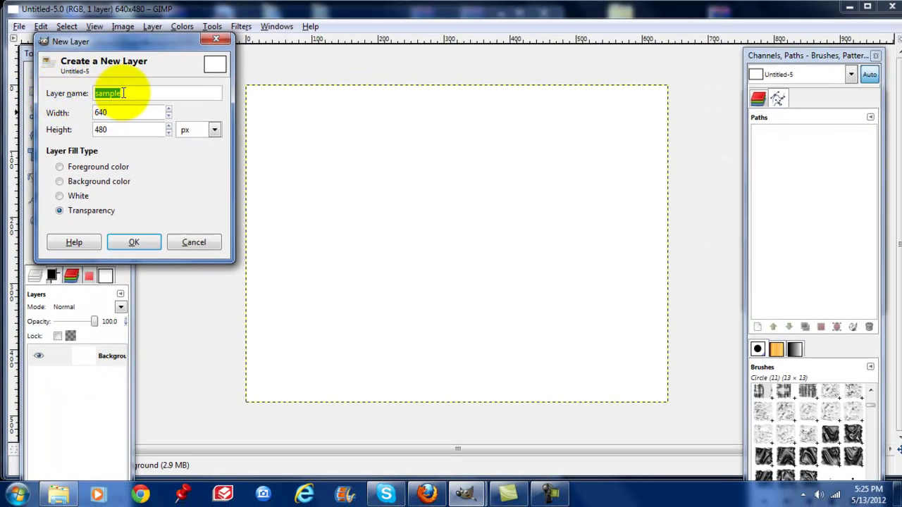
pyautogui.click(123, 93)
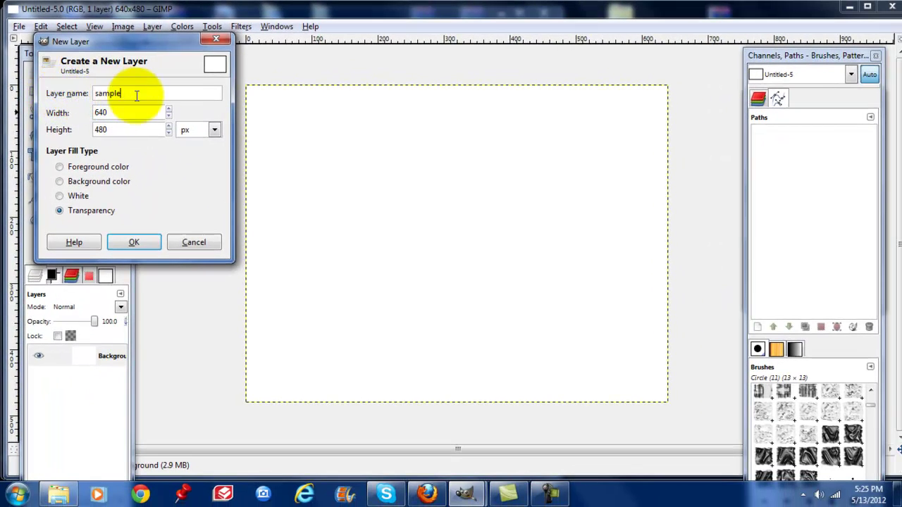
pyautogui.click(152, 242)
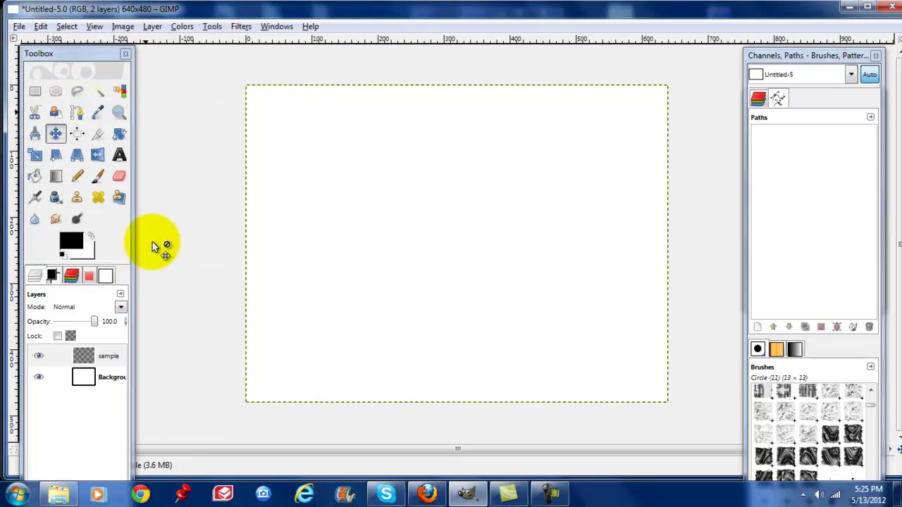
# Step: Make the 'sample' layer the active layer, leaving its name unchanged
pyautogui.click(102, 356)
pyautogui.click(107, 374)
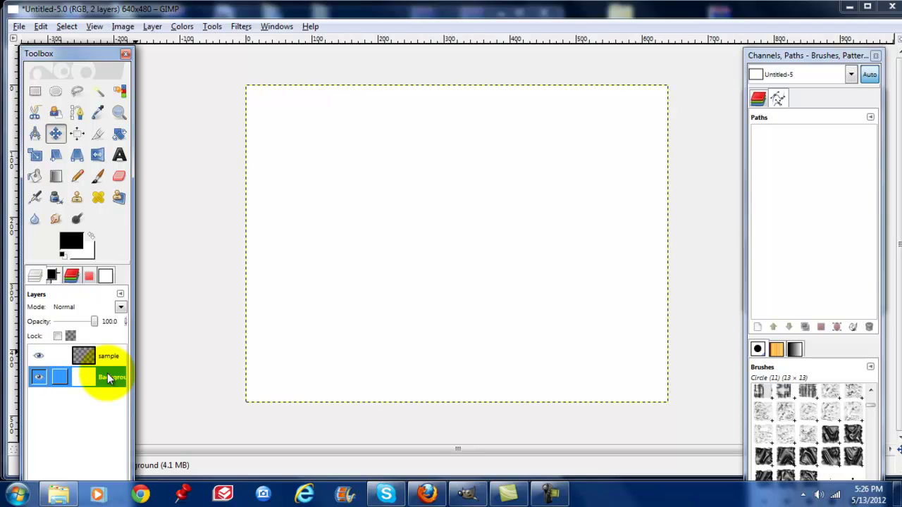
pyautogui.click(108, 357)
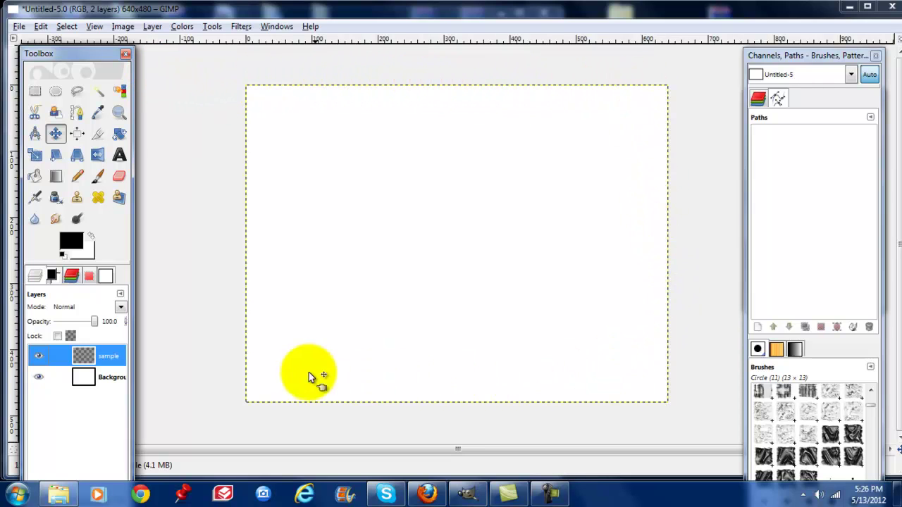
pyautogui.click(111, 356)
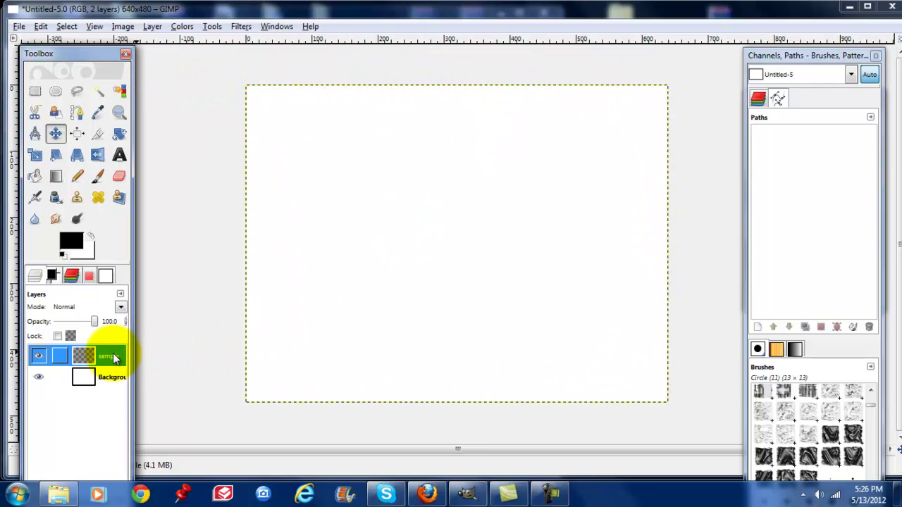
pyautogui.press('Return')
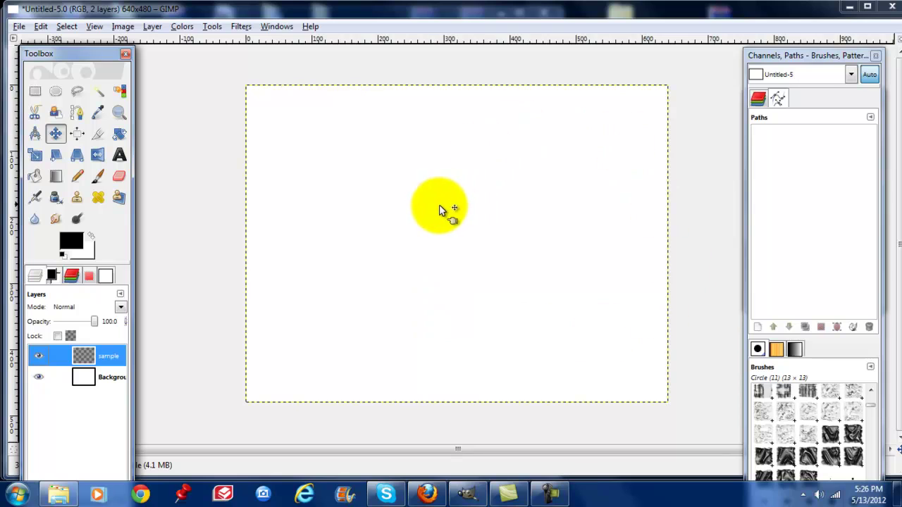
# Step: Undo and then redo adding the 'sample' layer
pyautogui.click(41, 26)
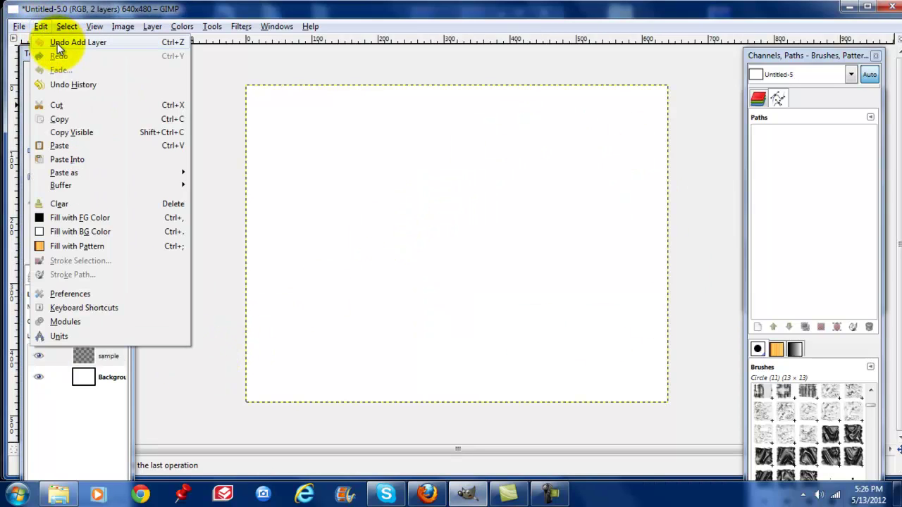
pyautogui.click(85, 41)
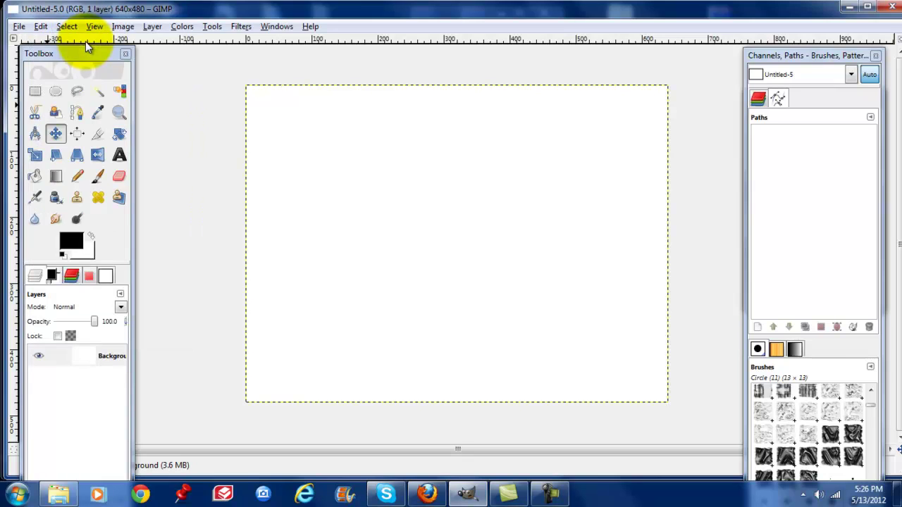
pyautogui.click(43, 27)
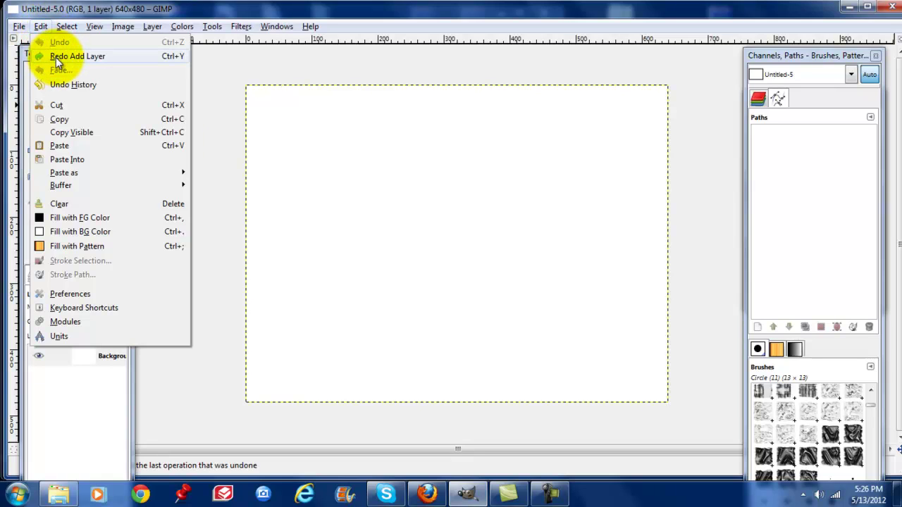
pyautogui.click(55, 58)
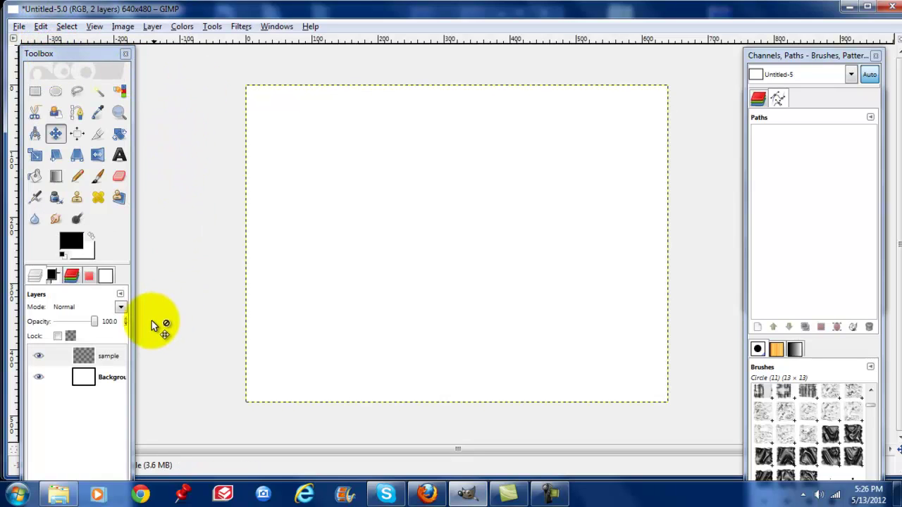
# Step: Delete the 'sample' layer using its right-click Delete Layer command
pyautogui.click(96, 361)
pyautogui.click(95, 356)
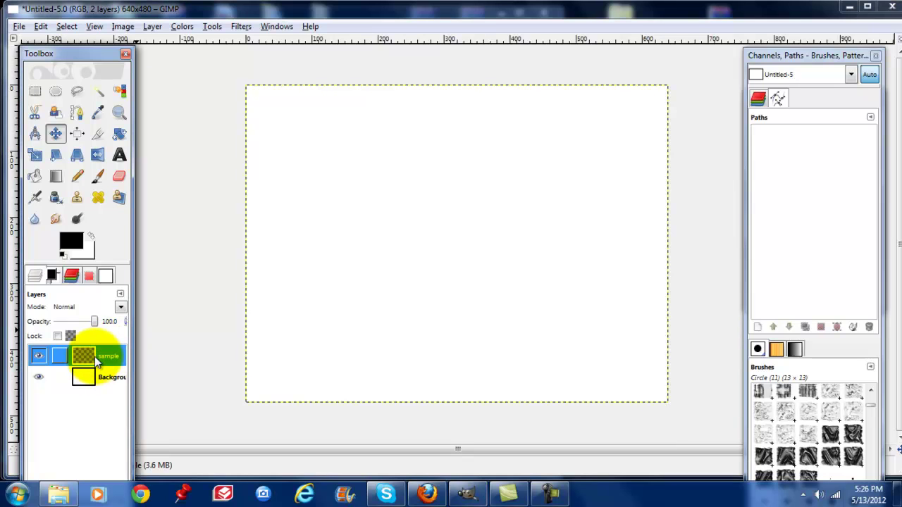
pyautogui.rightClick(94, 356)
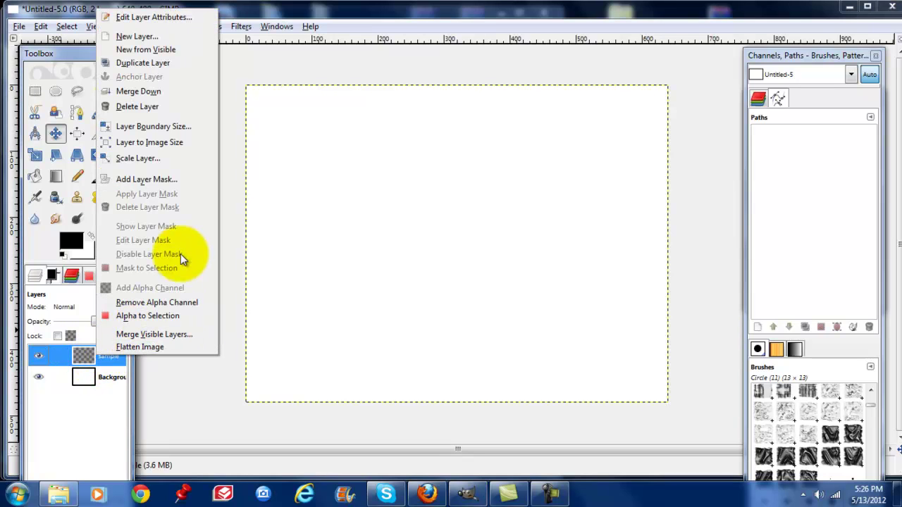
pyautogui.click(169, 109)
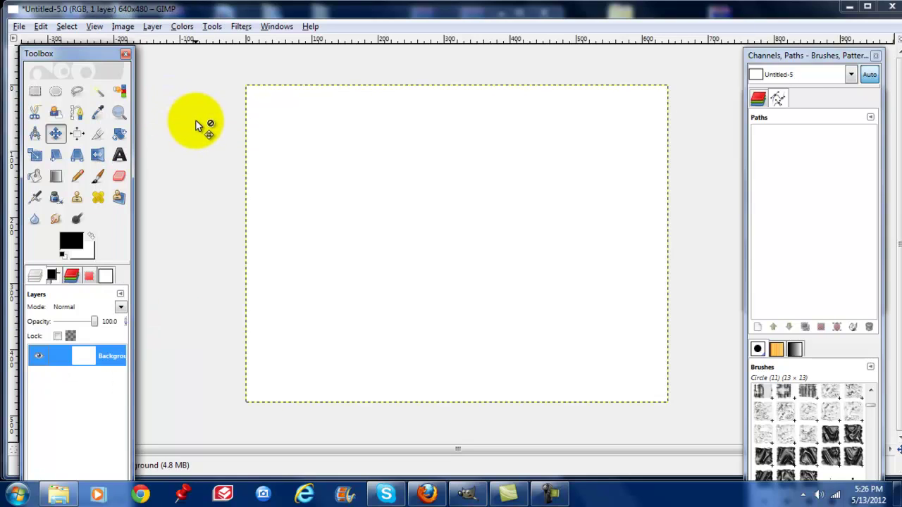
# Step: Place a text layer reading 'Gimp' near the centre of the canvas
pyautogui.click(124, 156)
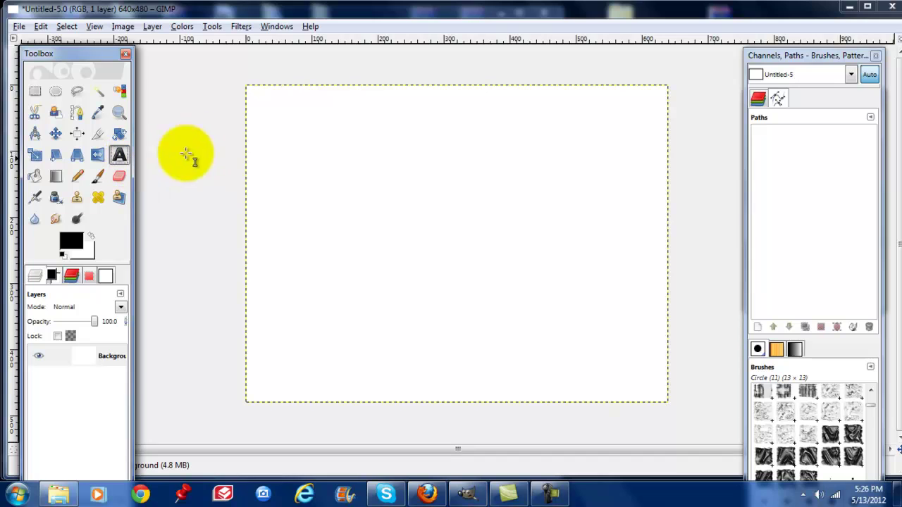
pyautogui.press('Tab')
pyautogui.click(396, 186)
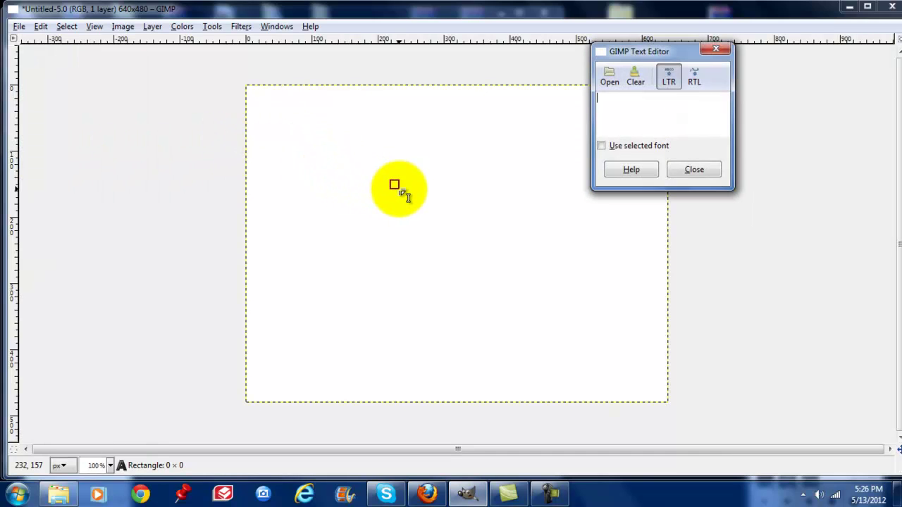
pyautogui.write('Gim')
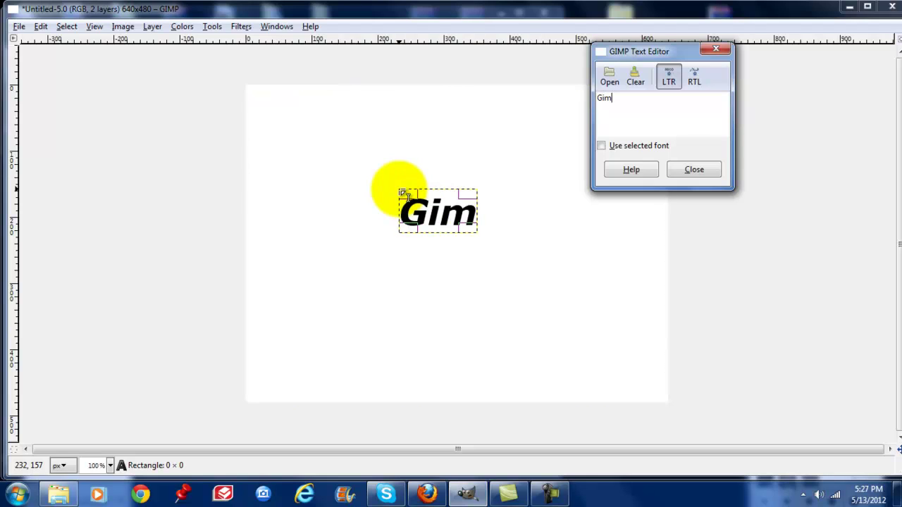
pyautogui.write('p')
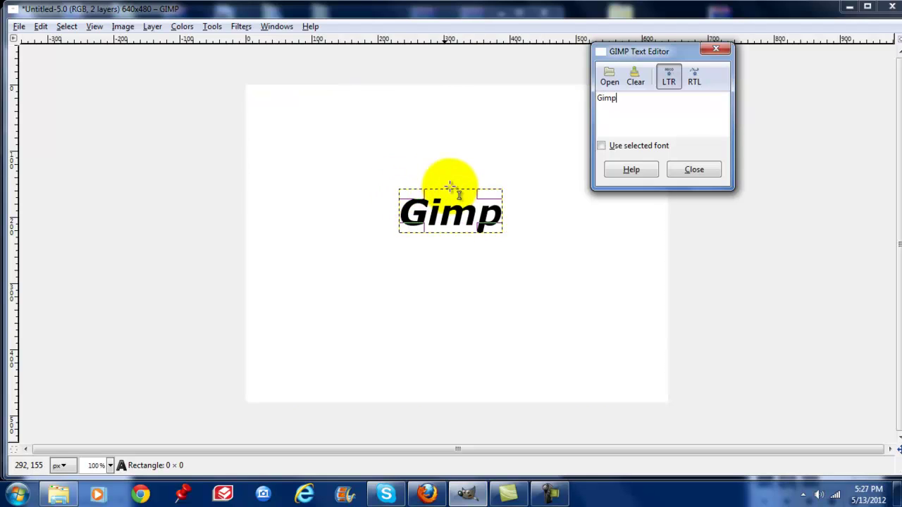
pyautogui.moveTo(675, 54)
pyautogui.mouseDown()
pyautogui.moveTo(659, 61)
pyautogui.moveTo(638, 96)
pyautogui.moveTo(596, 98)
pyautogui.mouseUp()
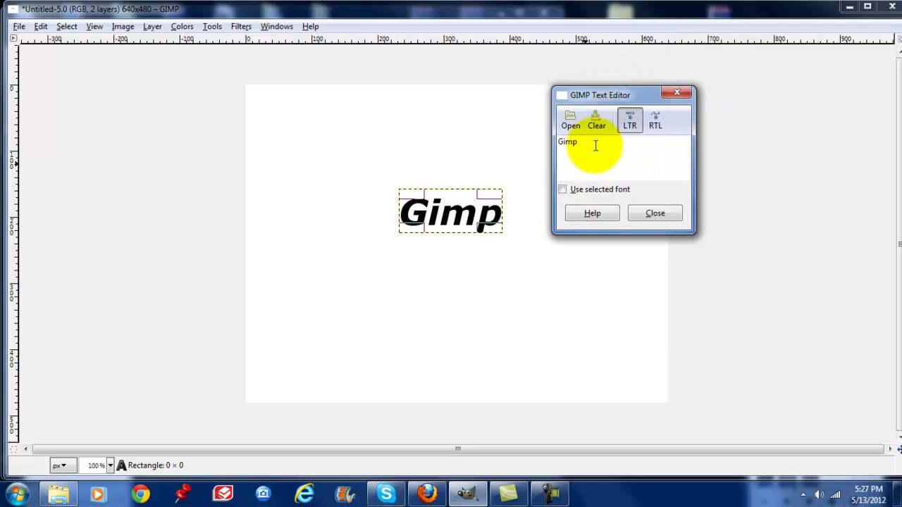
pyautogui.click(655, 213)
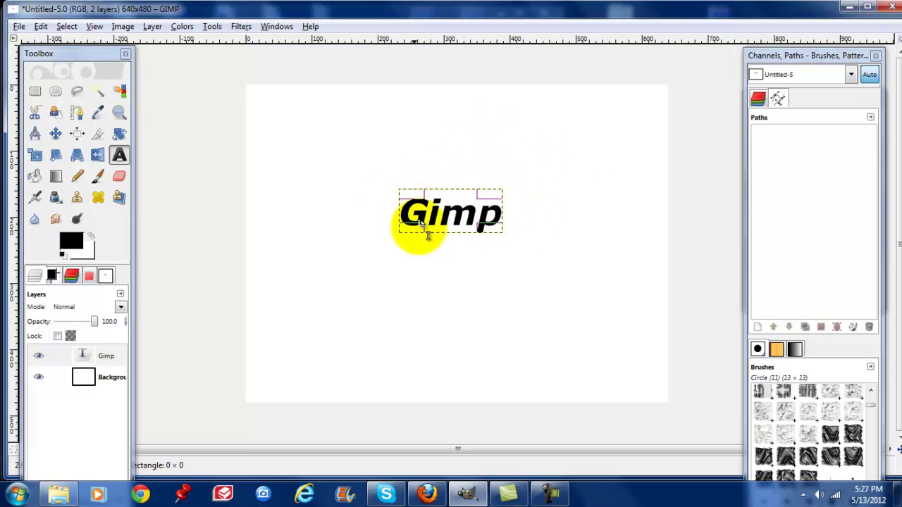
# Step: Rearrange the docked panels and close the detached text settings window
pyautogui.moveTo(805, 55); pyautogui.dragTo(805, 133)
pyautogui.moveTo(805, 93); pyautogui.dragTo(673, 69)
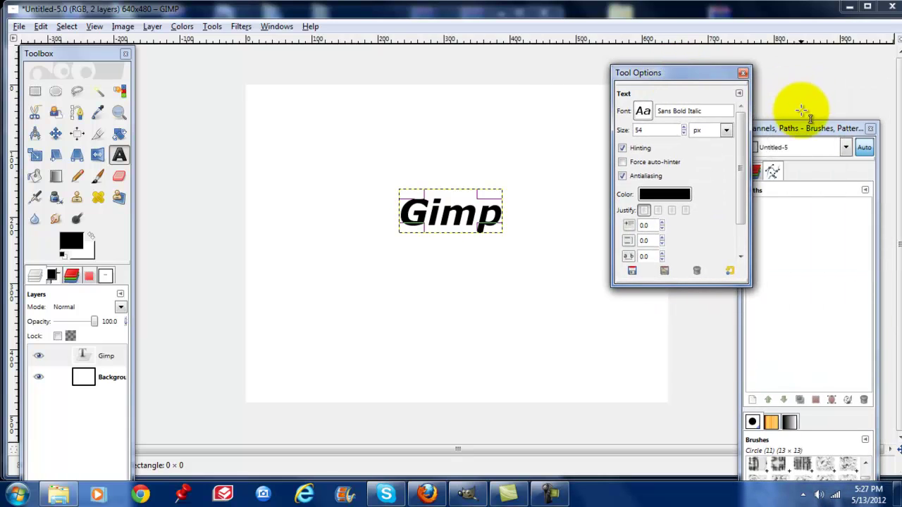
pyautogui.moveTo(805, 127); pyautogui.dragTo(817, 55)
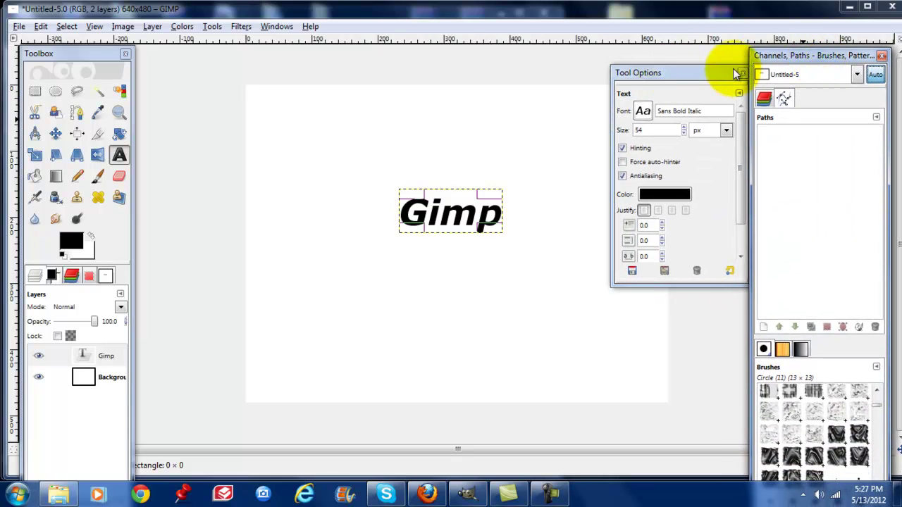
pyautogui.moveTo(723, 73); pyautogui.dragTo(717, 72)
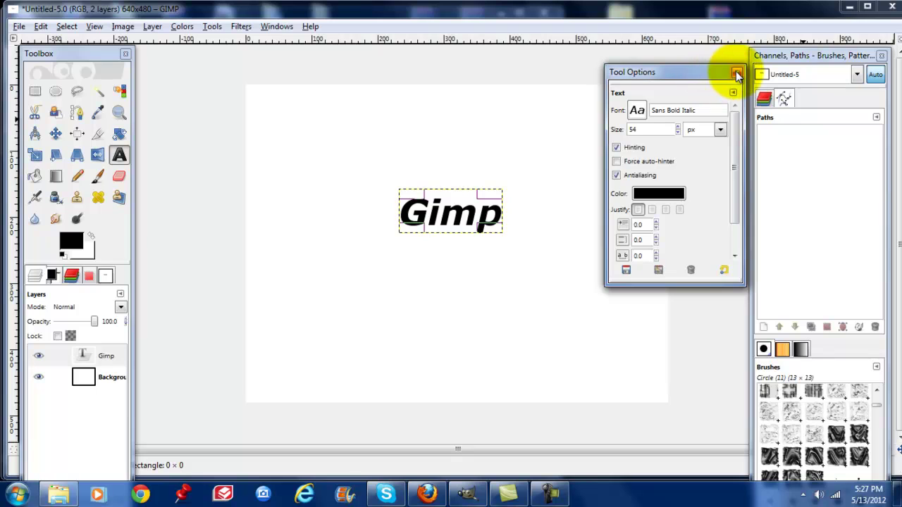
pyautogui.click(737, 74)
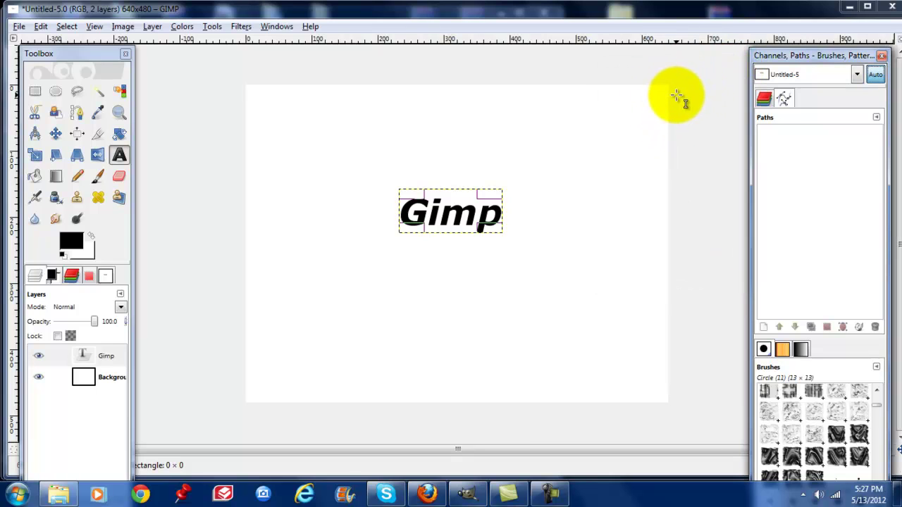
# Step: Reopen Tool Options and set the text to Script MT Bold at 102 pixels
pyautogui.click(278, 28)
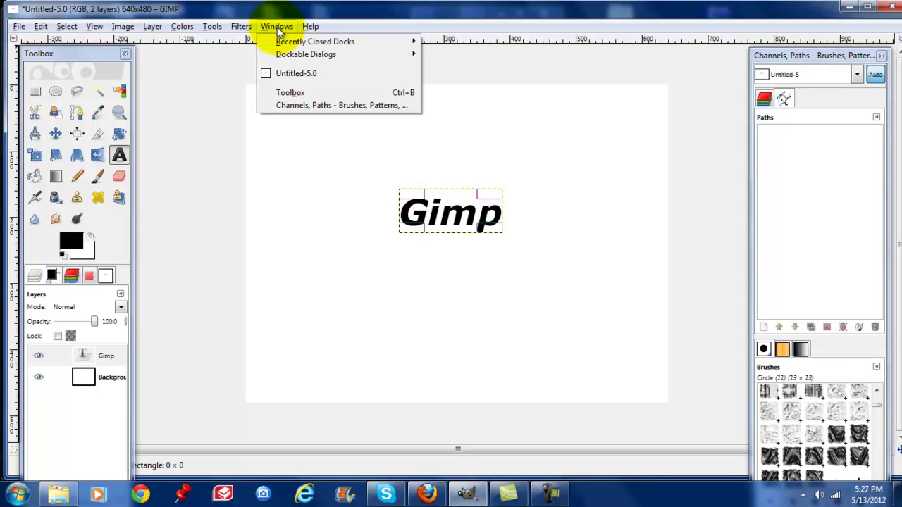
pyautogui.moveTo(305, 54)
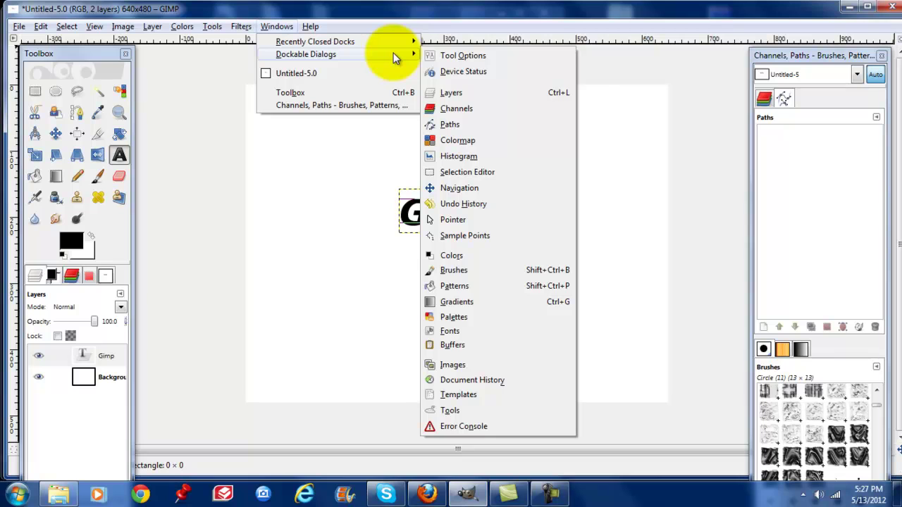
pyautogui.click(491, 62)
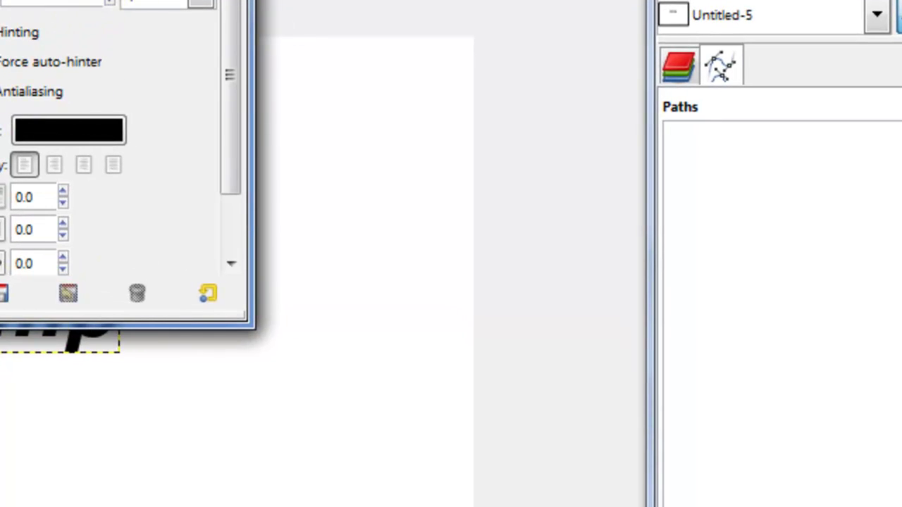
pyautogui.moveTo(57, 0); pyautogui.dragTo(413, 36)
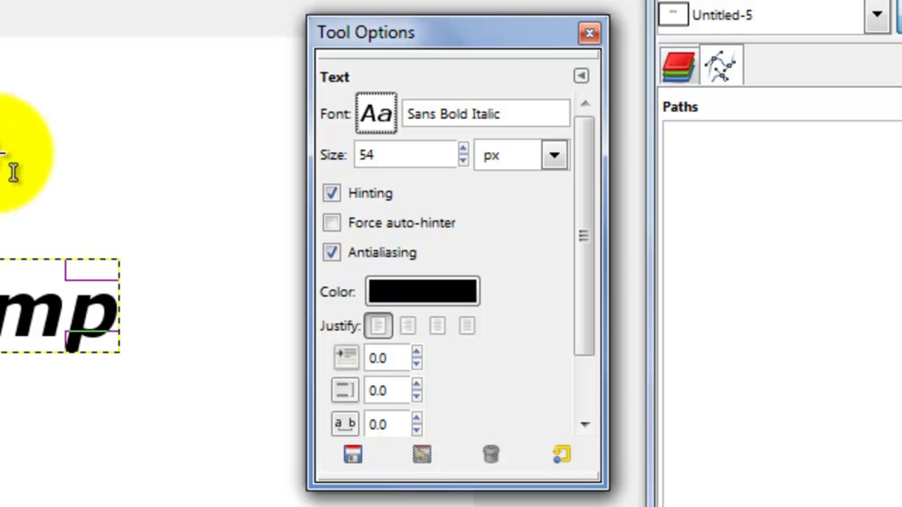
pyautogui.click(374, 112)
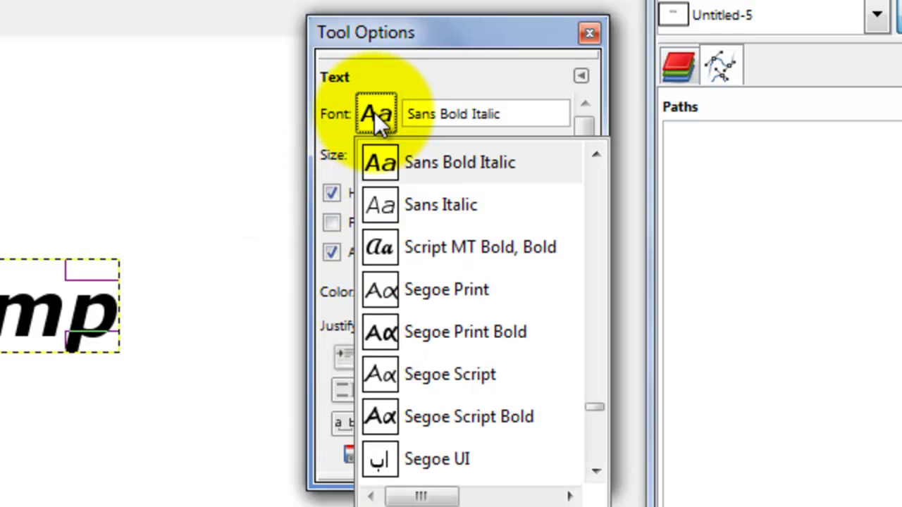
pyautogui.click(387, 245)
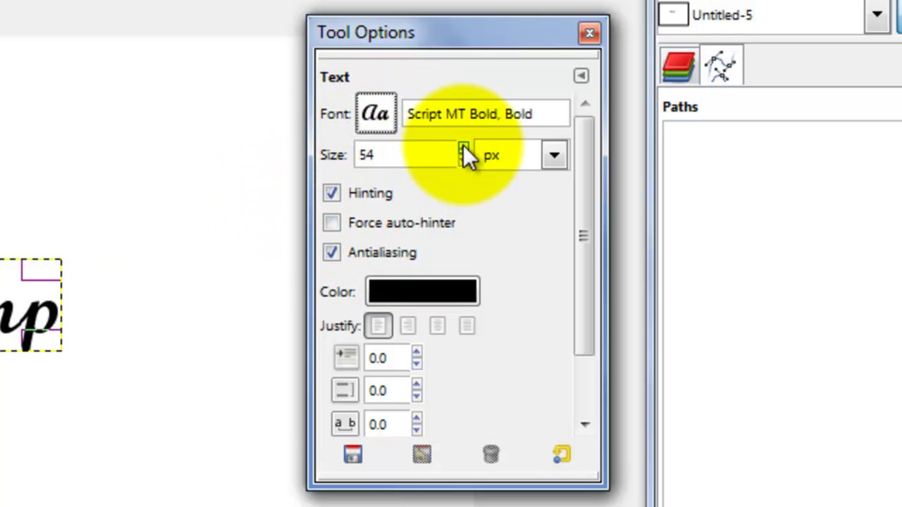
pyautogui.moveTo(463, 145); pyautogui.dragTo(473, 165)
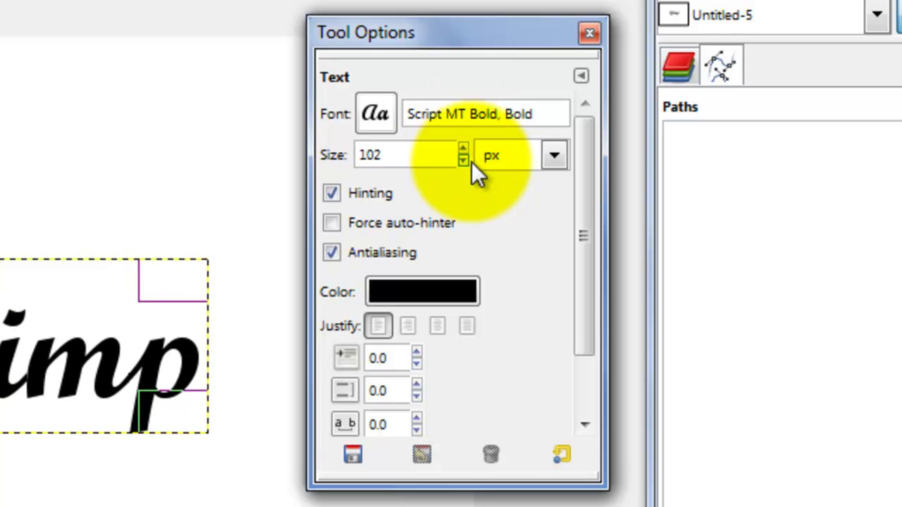
# Step: Reduce the text to 99 pixels and colour it red (f70101)
pyautogui.click(463, 160)
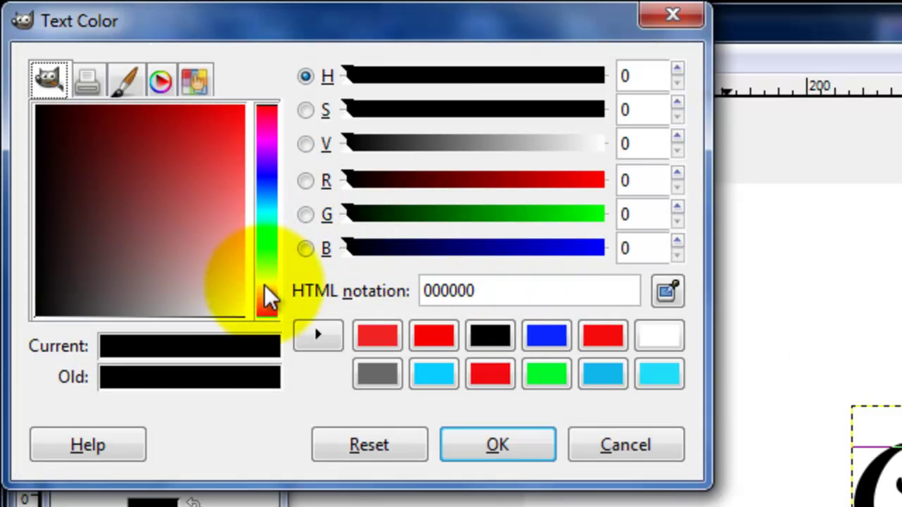
pyautogui.click(440, 345)
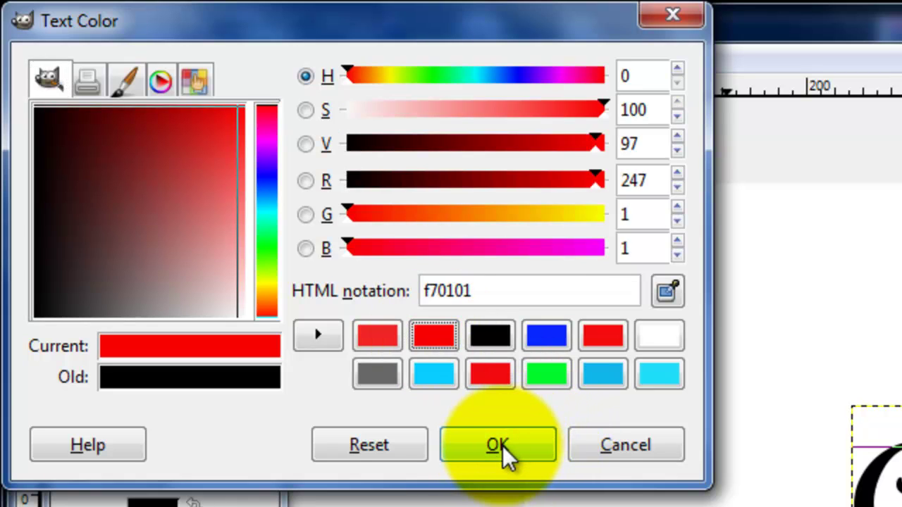
pyautogui.click(504, 445)
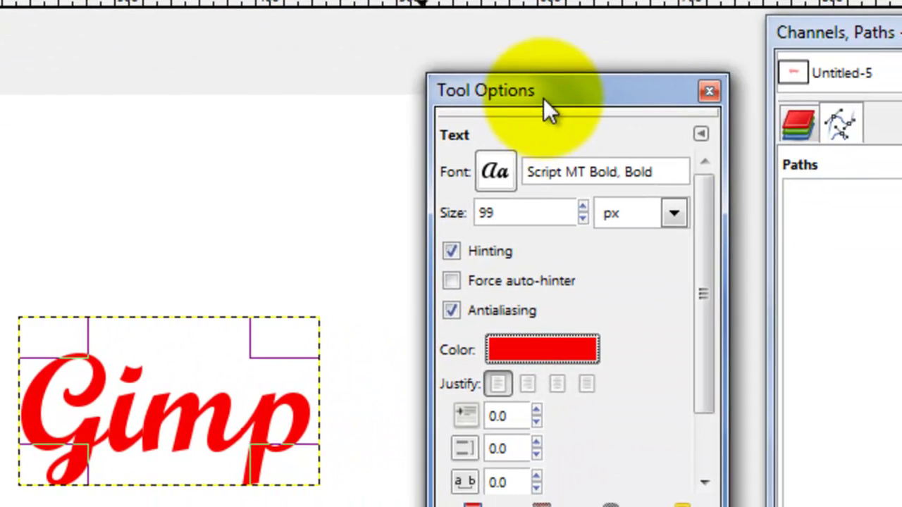
# Step: Move the Tool Options window off to the right, away from the red text
pyautogui.moveTo(543, 98)
pyautogui.mouseDown()
pyautogui.moveTo(603, 69)
pyautogui.moveTo(726, 36)
pyautogui.mouseUp()
pyautogui.click(70, 475)
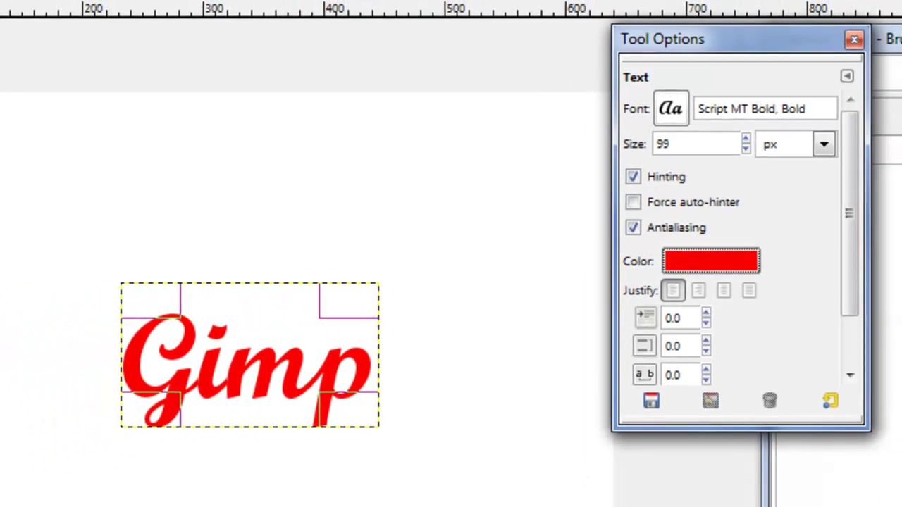
pyautogui.click(74, 358)
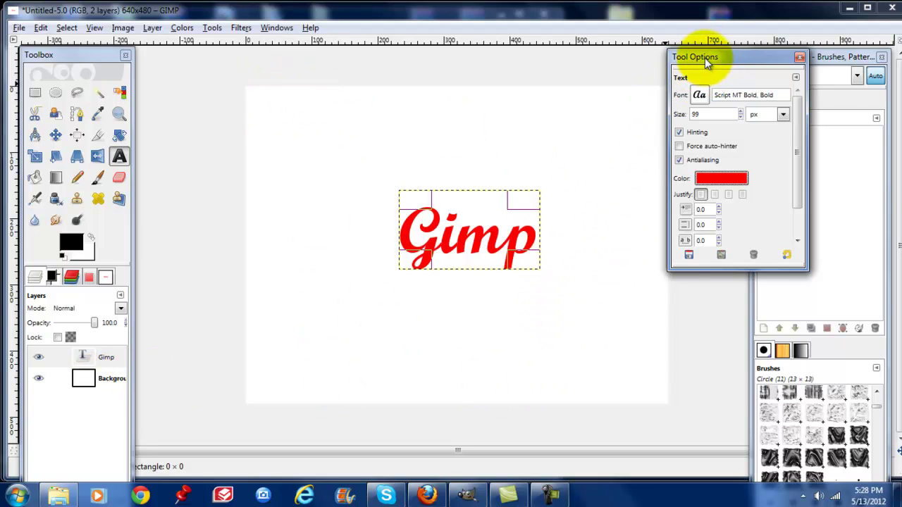
pyautogui.moveTo(705, 60); pyautogui.dragTo(786, 76)
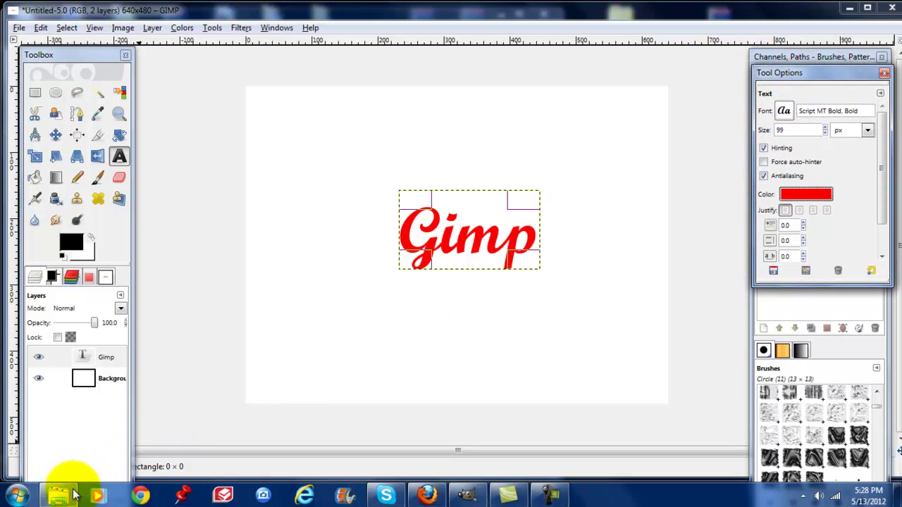
# Step: Drag gim.png (Wilber) from the Explorer Pictures results onto the GIMP canvas
pyautogui.moveTo(59, 496)
pyautogui.click(80, 448)
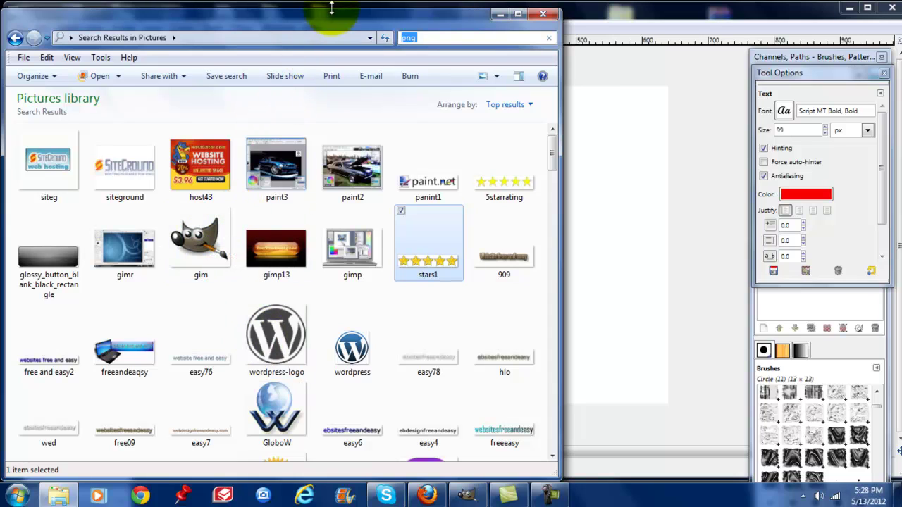
pyautogui.click(206, 242)
pyautogui.moveTo(207, 242); pyautogui.dragTo(604, 264)
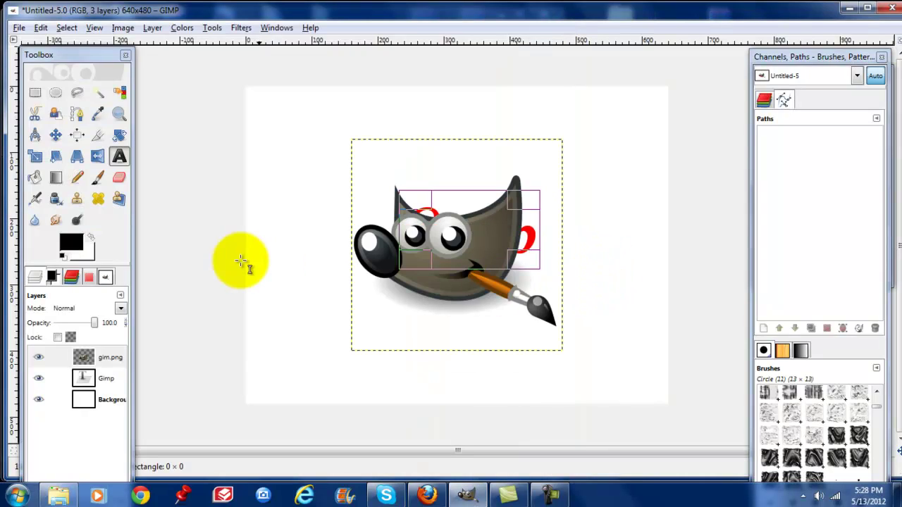
# Step: Position Wilber just below the raised red 'Gimp' text
pyautogui.click(55, 135)
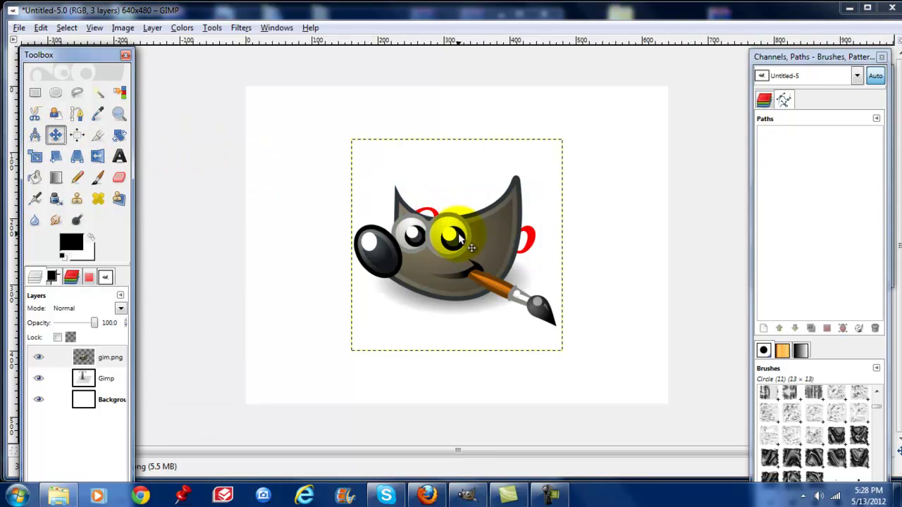
pyautogui.moveTo(457, 240); pyautogui.dragTo(468, 295)
pyautogui.moveTo(453, 220); pyautogui.dragTo(446, 156)
pyautogui.click(461, 289)
pyautogui.moveTo(461, 289); pyautogui.dragTo(460, 253)
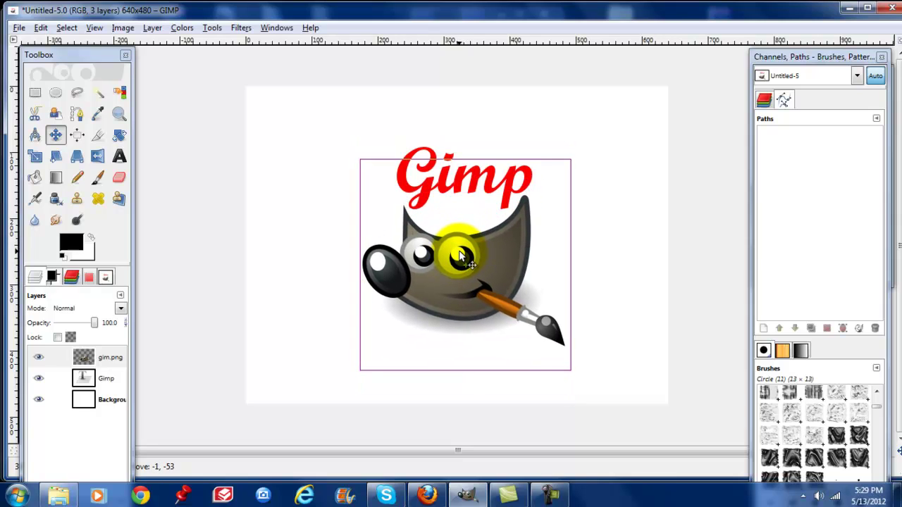
pyautogui.moveTo(459, 257); pyautogui.dragTo(458, 258)
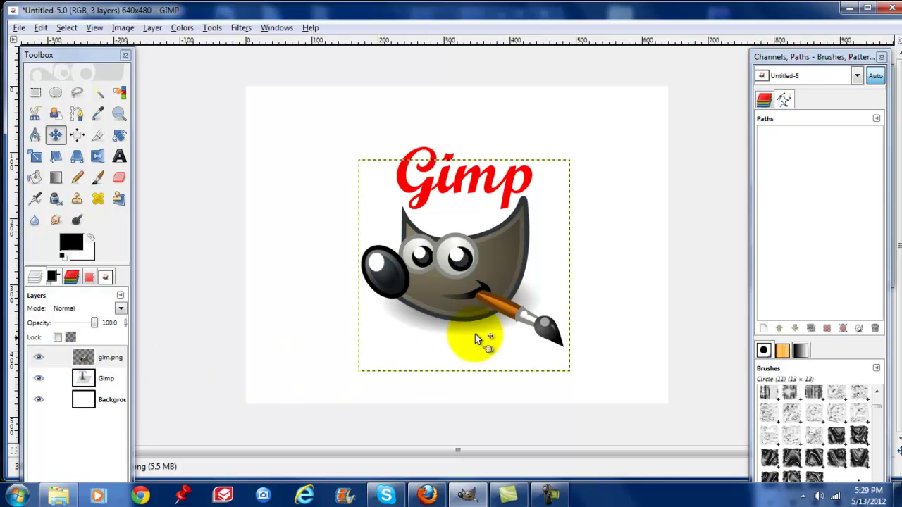
# Step: Drop stars1.png into the image and place the five stars above the text
pyautogui.click(59, 498)
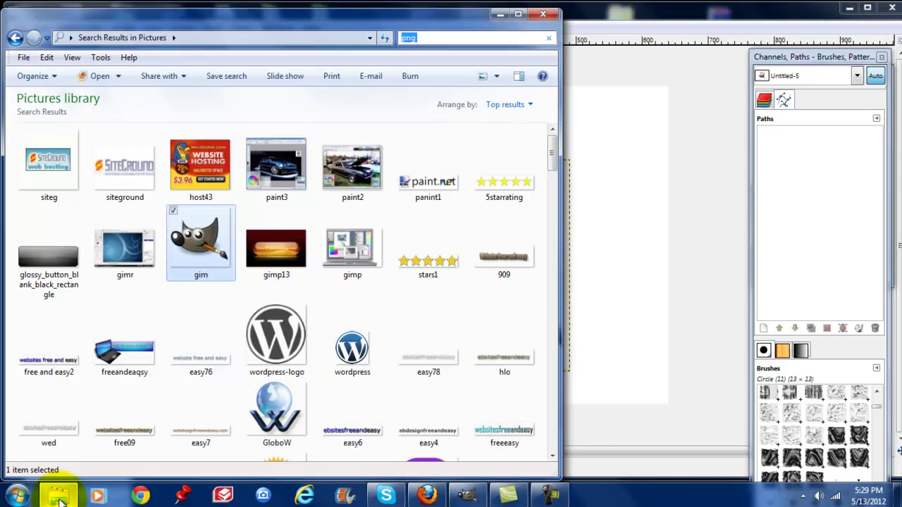
pyautogui.click(433, 259)
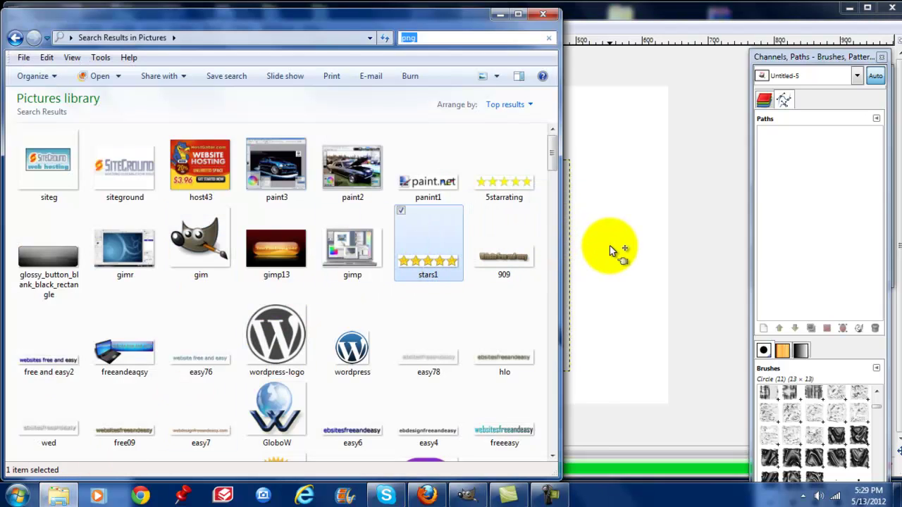
pyautogui.moveTo(507, 255); pyautogui.dragTo(612, 252)
pyautogui.moveTo(506, 255); pyautogui.dragTo(512, 134)
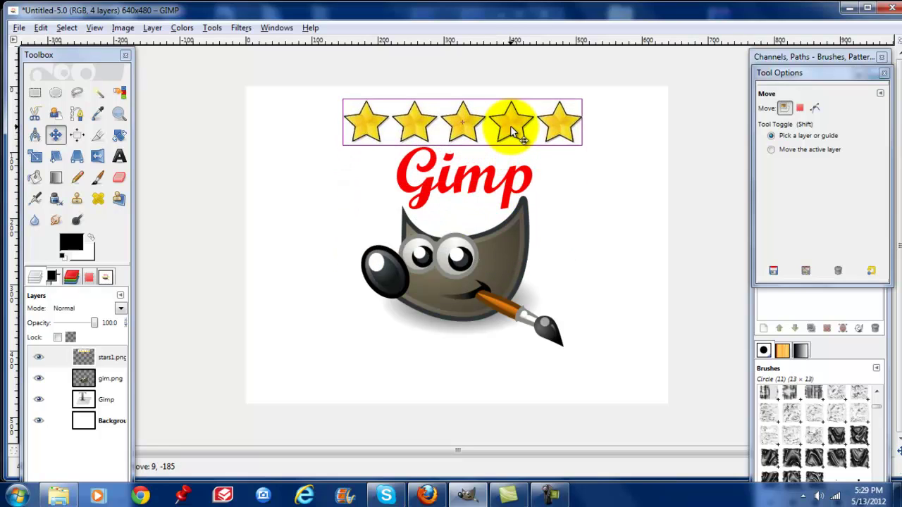
# Step: Move the stars back above the text and shift Wilber and the red Gimp text lower
pyautogui.moveTo(467, 126)
pyautogui.mouseDown()
pyautogui.moveTo(465, 379)
pyautogui.moveTo(472, 225)
pyautogui.mouseUp()
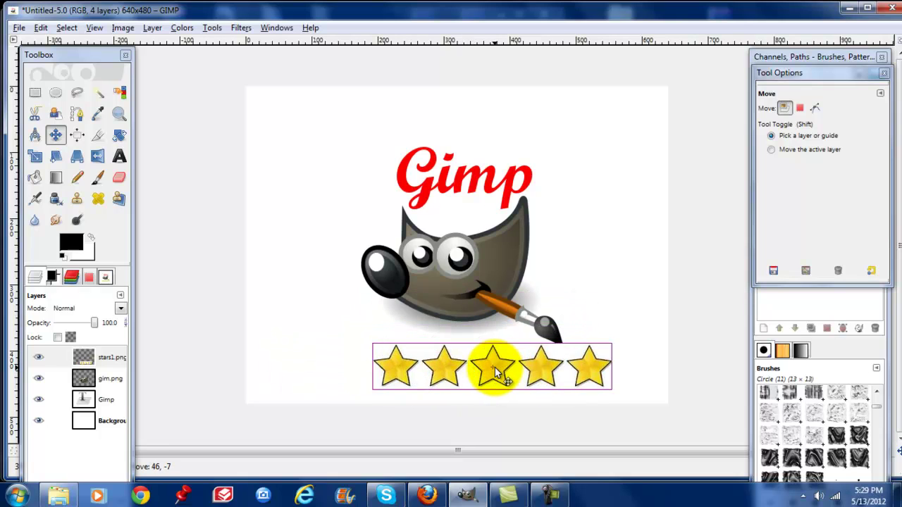
pyautogui.moveTo(472, 225); pyautogui.dragTo(463, 110)
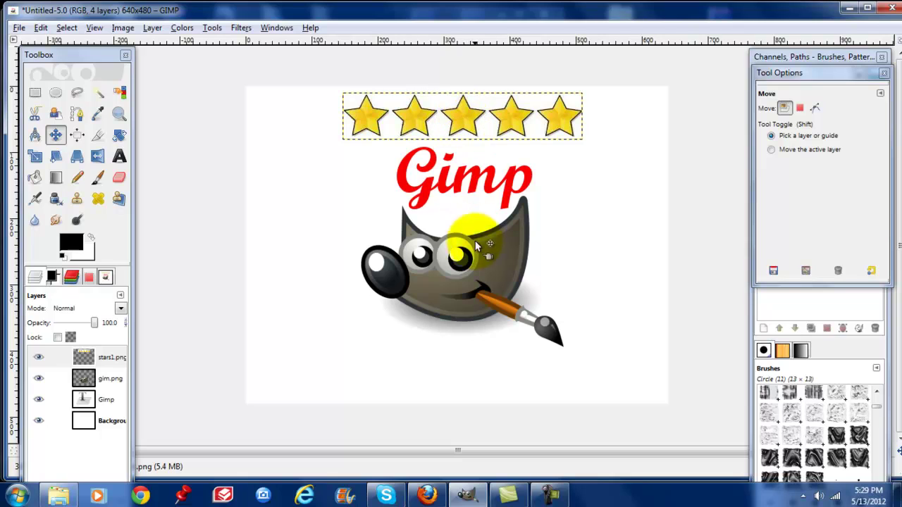
pyautogui.moveTo(455, 269); pyautogui.dragTo(455, 290)
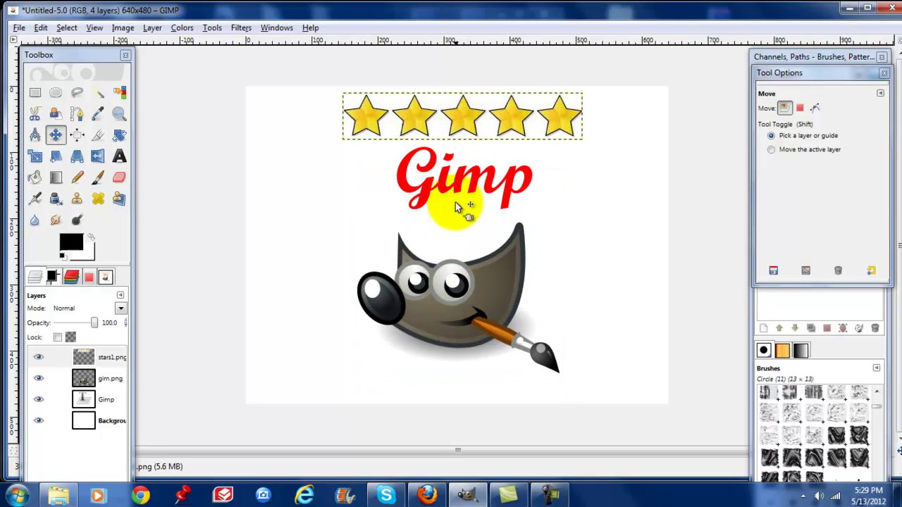
pyautogui.moveTo(460, 179); pyautogui.dragTo(460, 202)
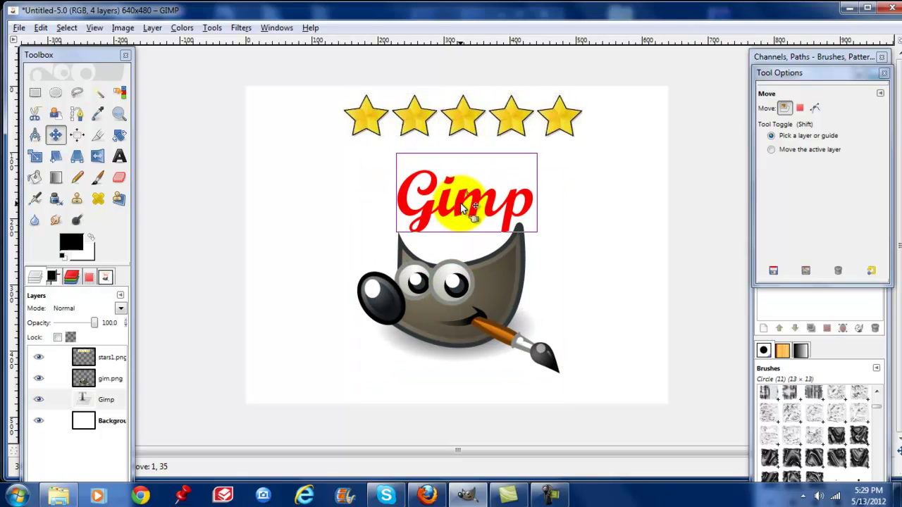
# Step: Settle the row of five stars just above the red Gimp text
pyautogui.click(461, 127)
pyautogui.moveTo(462, 126); pyautogui.dragTo(465, 153)
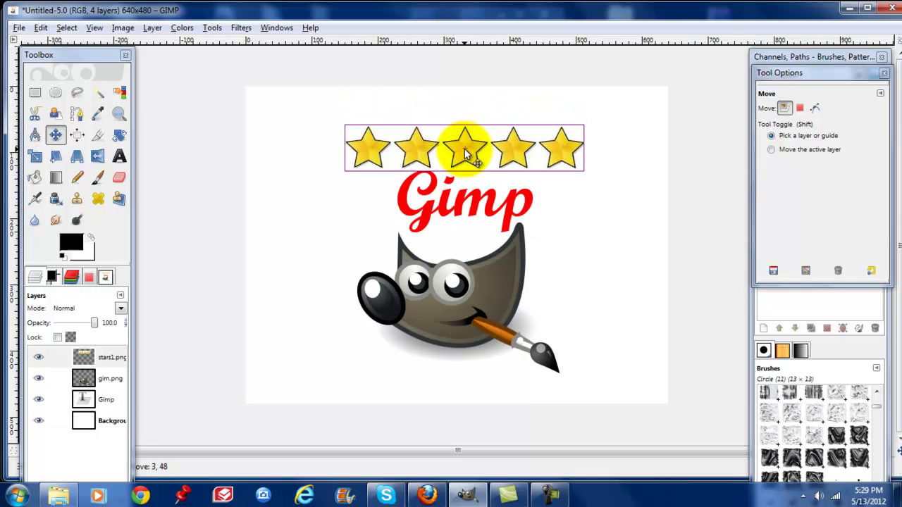
pyautogui.moveTo(465, 154); pyautogui.dragTo(465, 149)
pyautogui.click(67, 29)
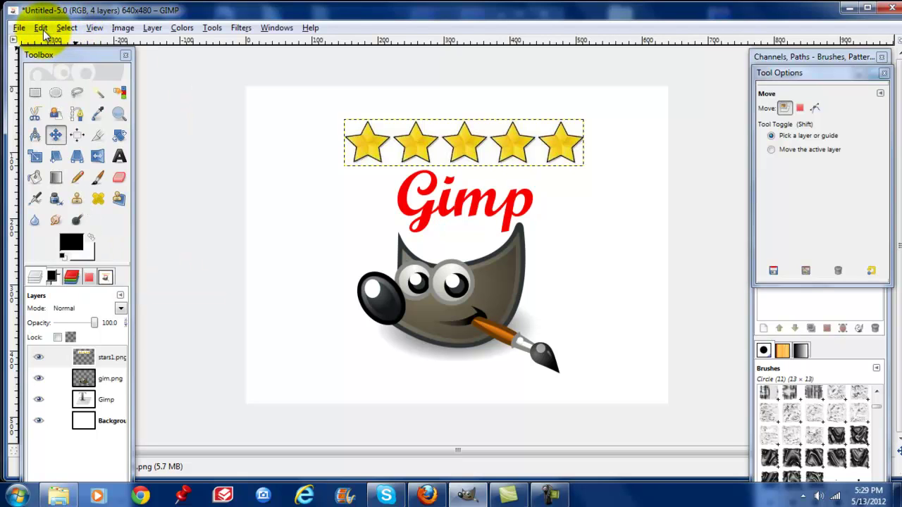
pyautogui.click(41, 28)
pyautogui.click(42, 28)
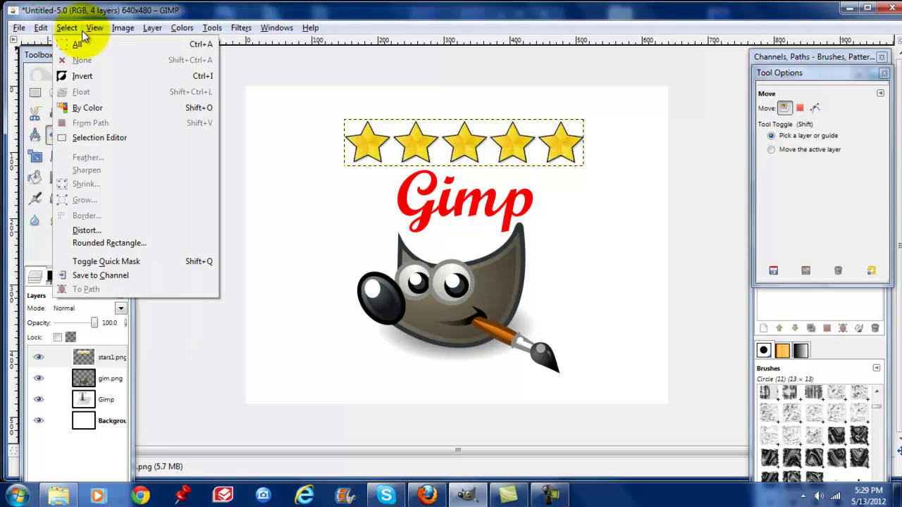
pyautogui.click(43, 28)
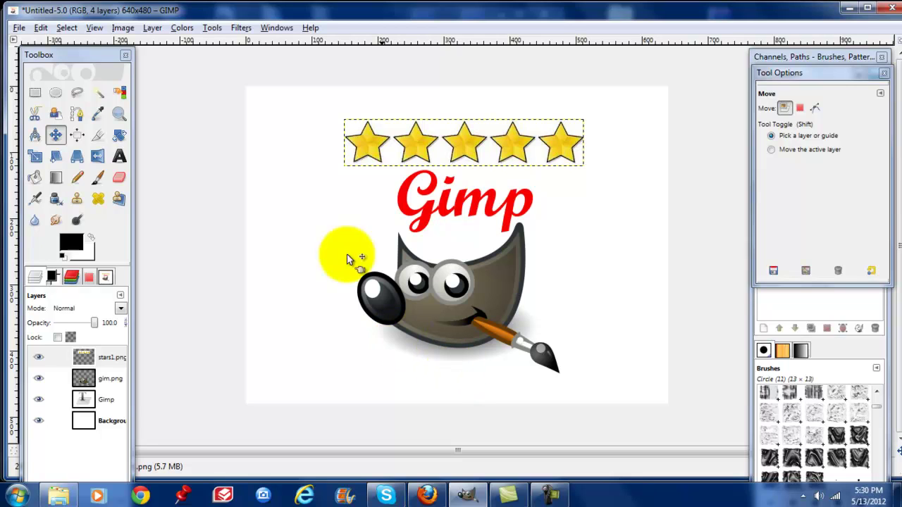
# Step: Use Save As to name the file sample.jpg in Pictures, dismissing the export warning
pyautogui.click(19, 28)
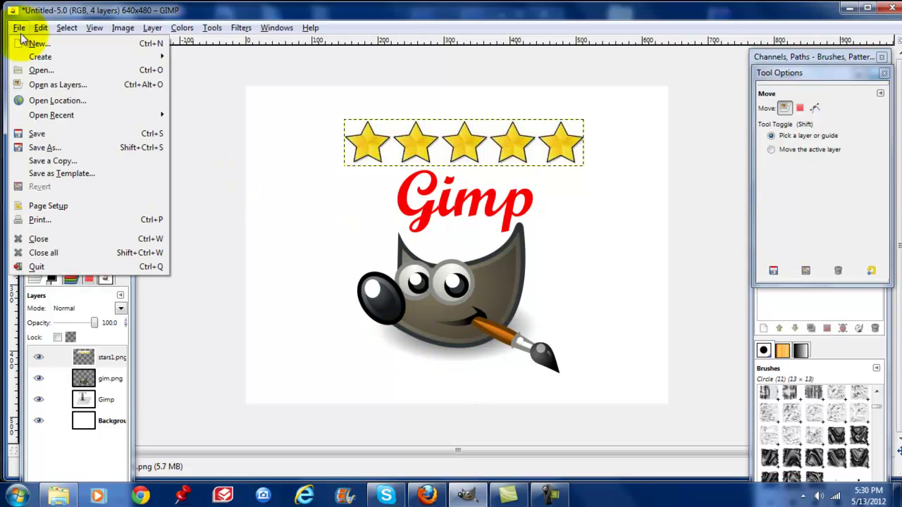
pyautogui.click(42, 148)
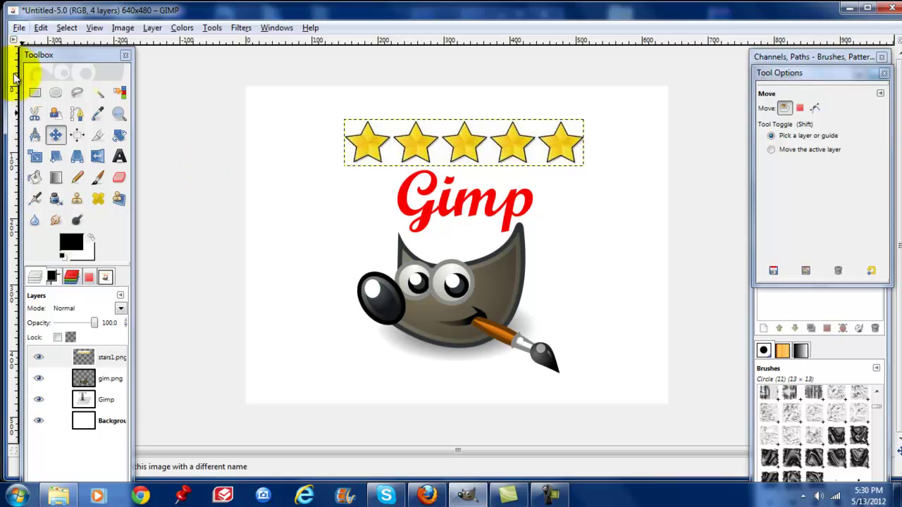
pyautogui.press('Tab')
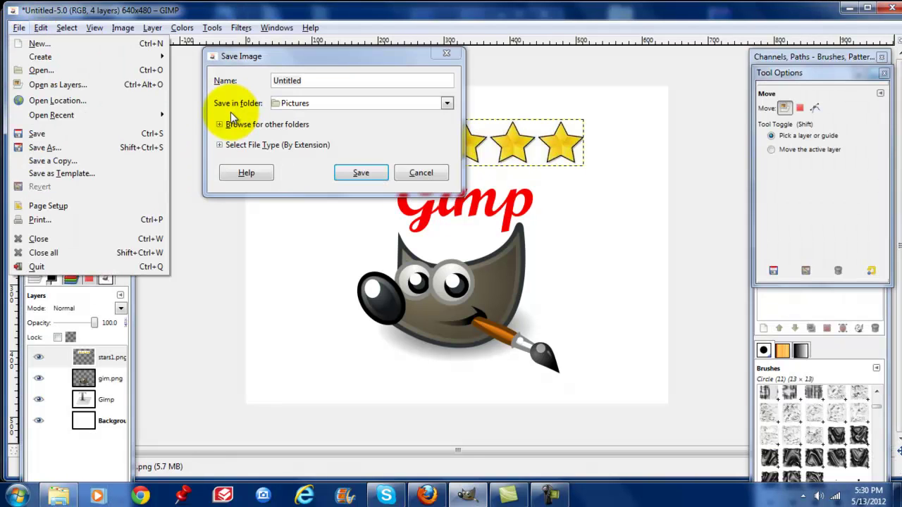
pyautogui.click(350, 173)
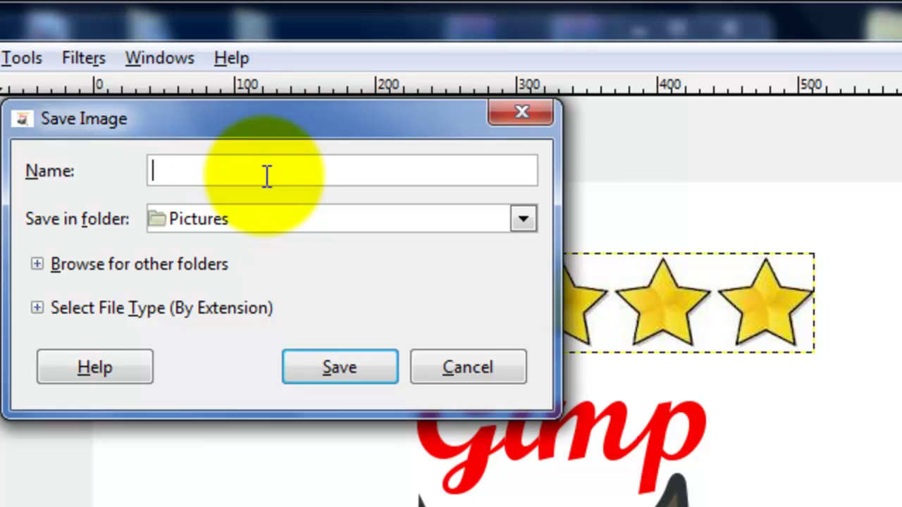
pyautogui.write('sample')
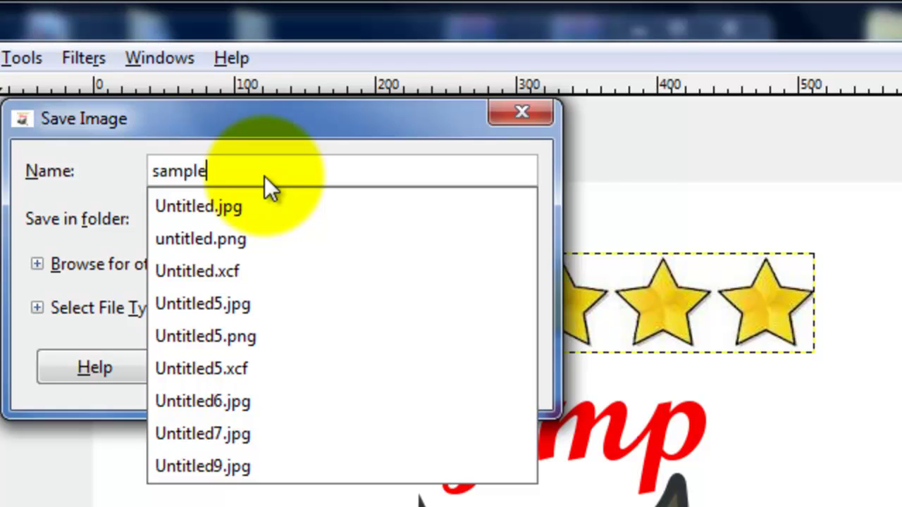
pyautogui.write('.')
pyautogui.write('j')
pyautogui.write('pg')
pyautogui.press('Return')
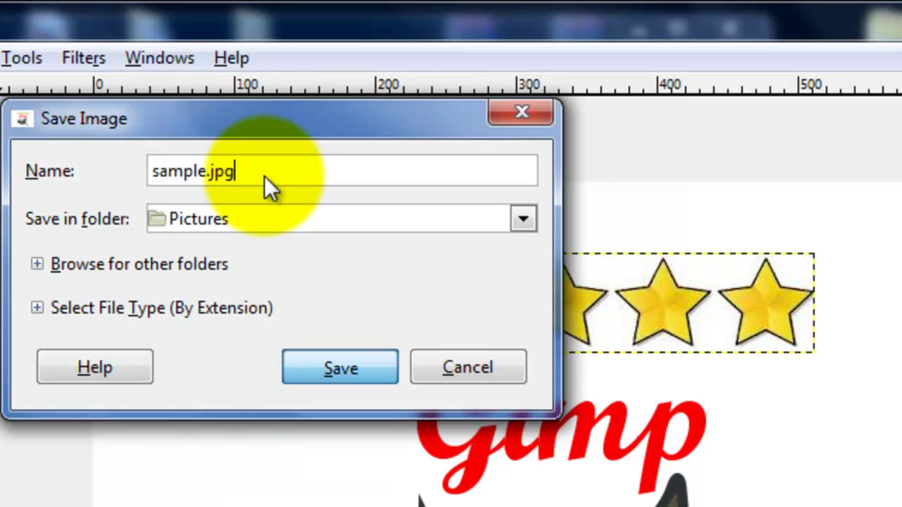
pyautogui.press('Return')
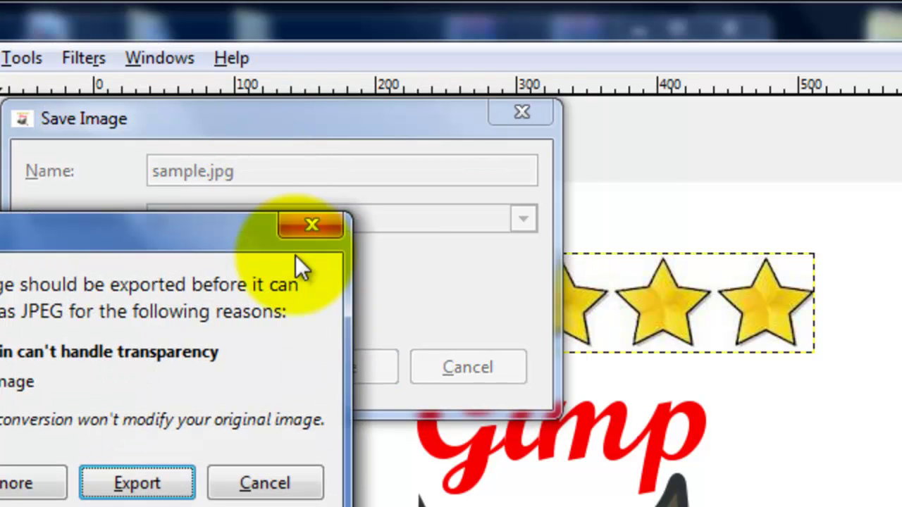
pyautogui.click(312, 226)
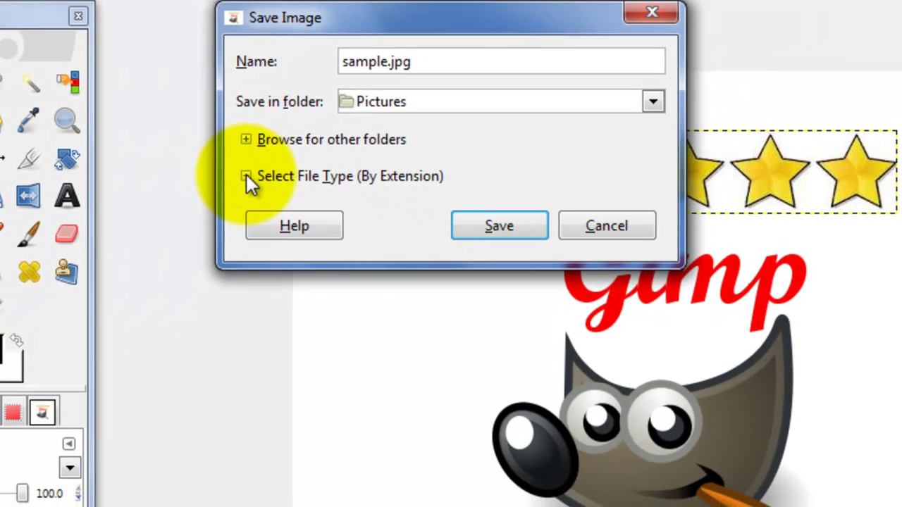
# Step: Expand 'Select File Type (By Extension)' and scroll through the available formats
pyautogui.click(247, 176)
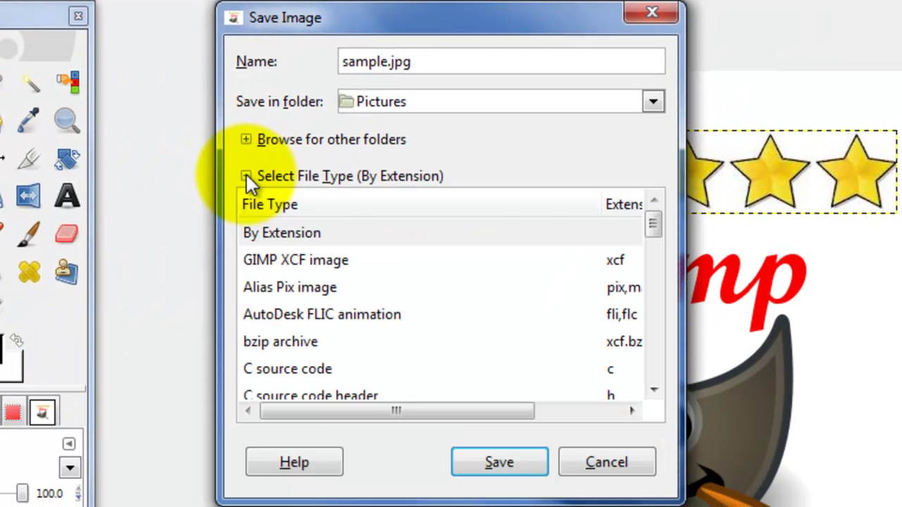
pyautogui.scroll(-2, 591, 306)
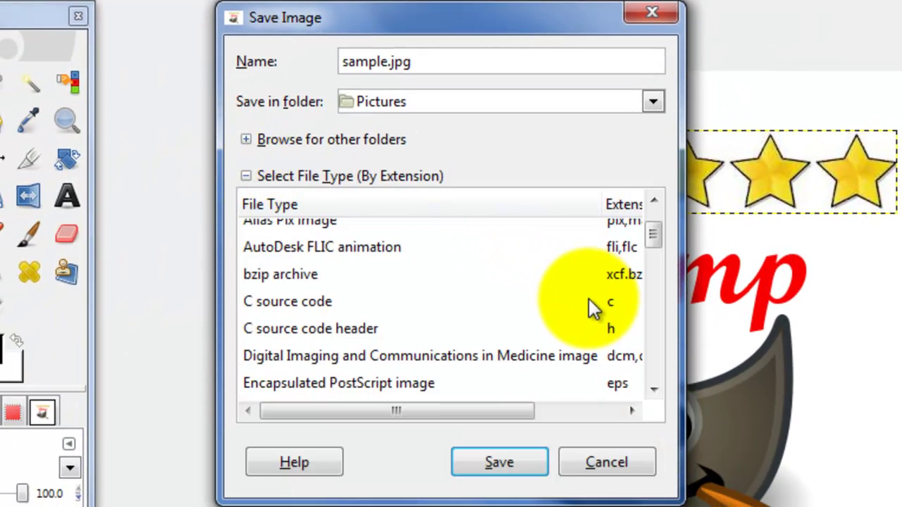
pyautogui.scroll(-2, 590, 305)
pyautogui.scroll(-2, 588, 298)
pyautogui.scroll(-1, 585, 303)
pyautogui.scroll(-2, 584, 310)
pyautogui.scroll(-2, 584, 312)
pyautogui.scroll(-2, 585, 320)
pyautogui.scroll(-2, 585, 322)
pyautogui.scroll(-3, 585, 322)
pyautogui.scroll(-1, 585, 322)
pyautogui.scroll(-2, 584, 322)
pyautogui.scroll(6, 585, 324)
pyautogui.scroll(7, 589, 320)
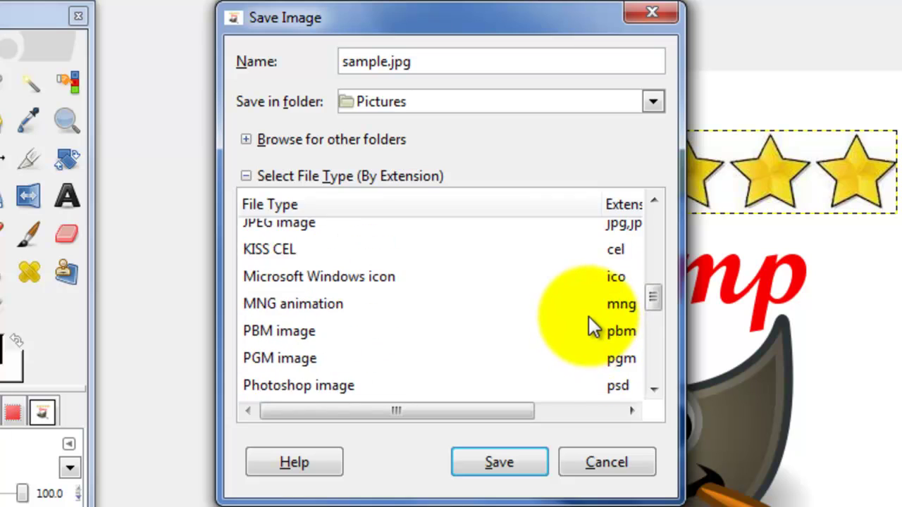
pyautogui.scroll(4, 593, 313)
pyautogui.scroll(3, 594, 313)
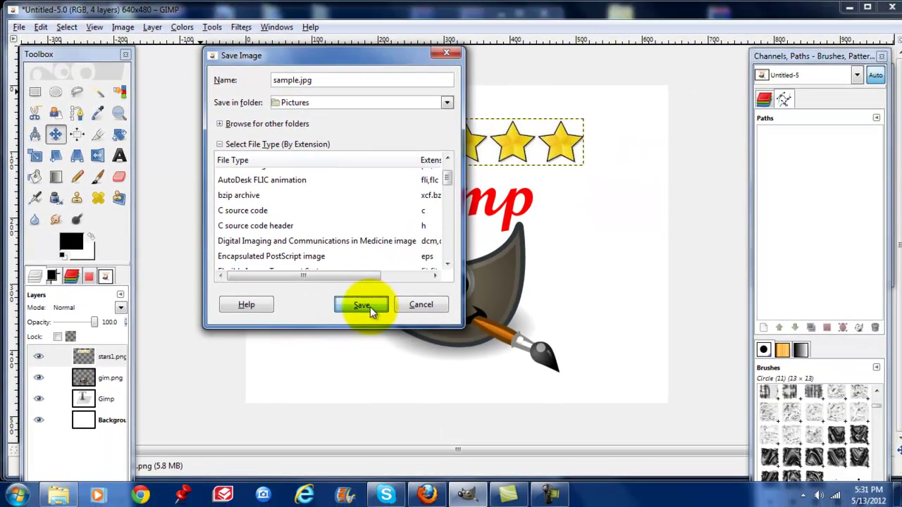
# Step: Export sample.jpg, flattening the image and accepting JPEG quality 85
pyautogui.click(370, 307)
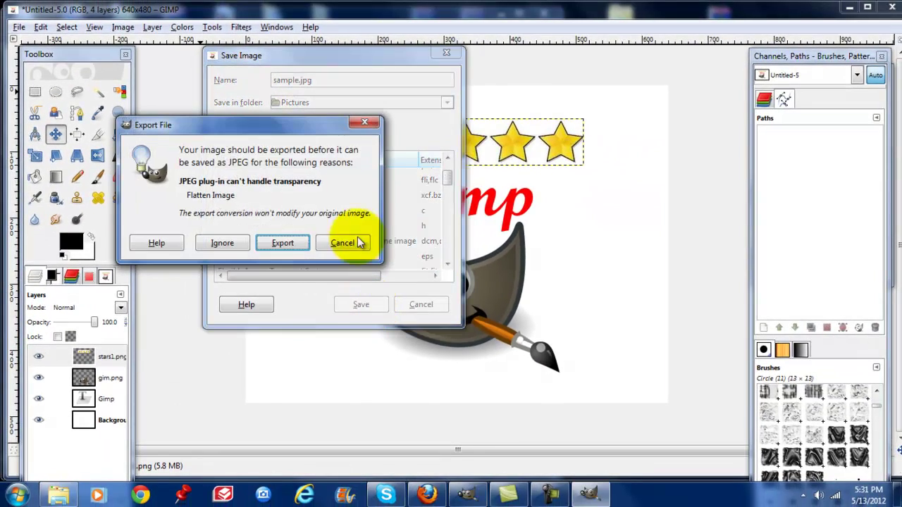
pyautogui.click(288, 243)
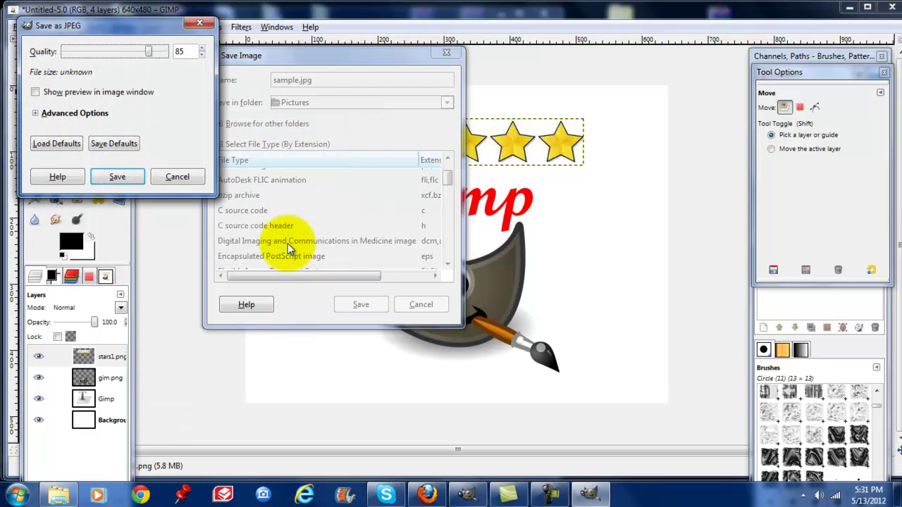
pyautogui.click(131, 178)
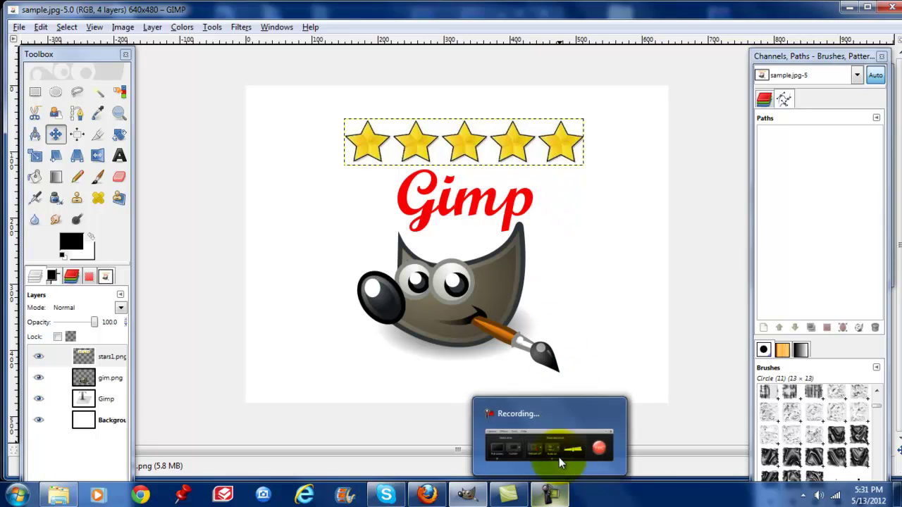
pyautogui.click(562, 433)
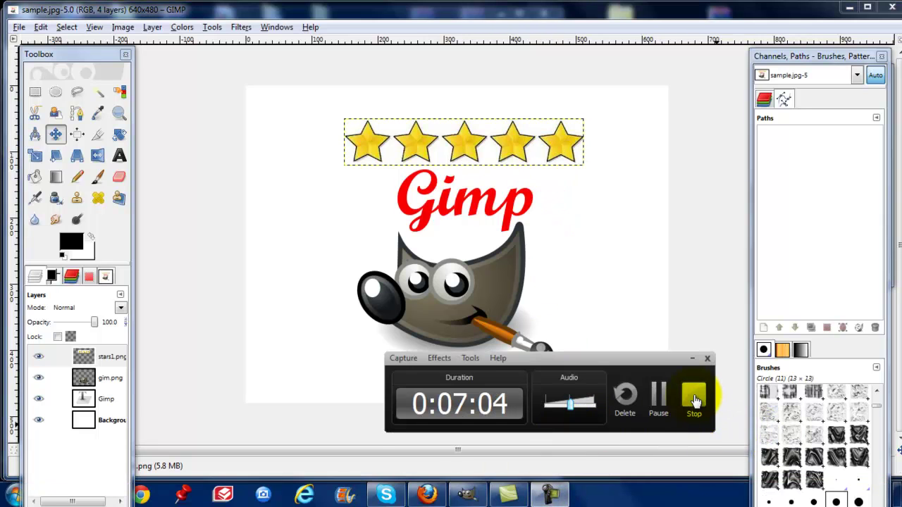